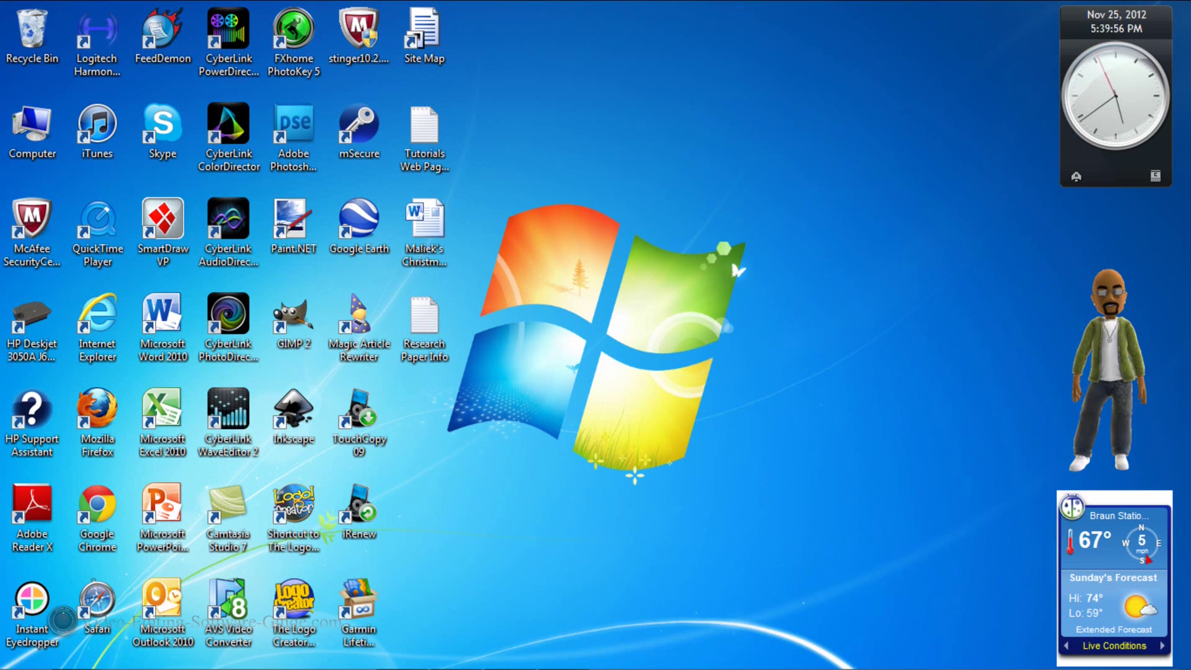
# Step: Open Paint.NET and create a new image 1920 pixels wide and 1080 pixels high
pyautogui.click(453, 653)
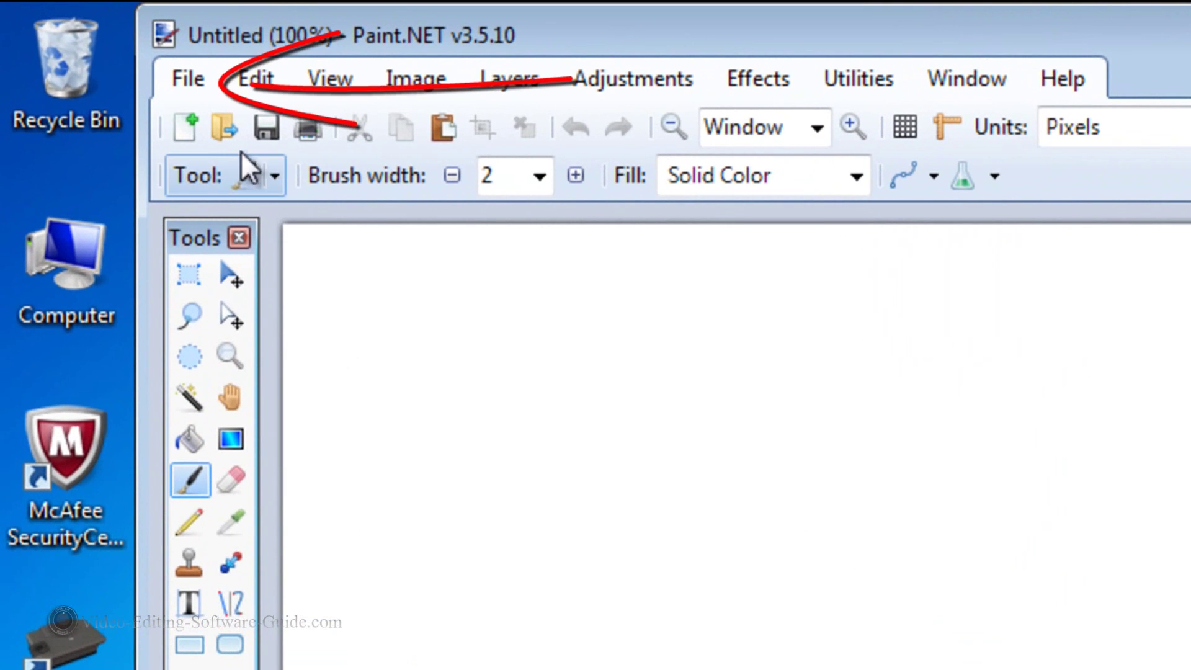
pyautogui.click(188, 78)
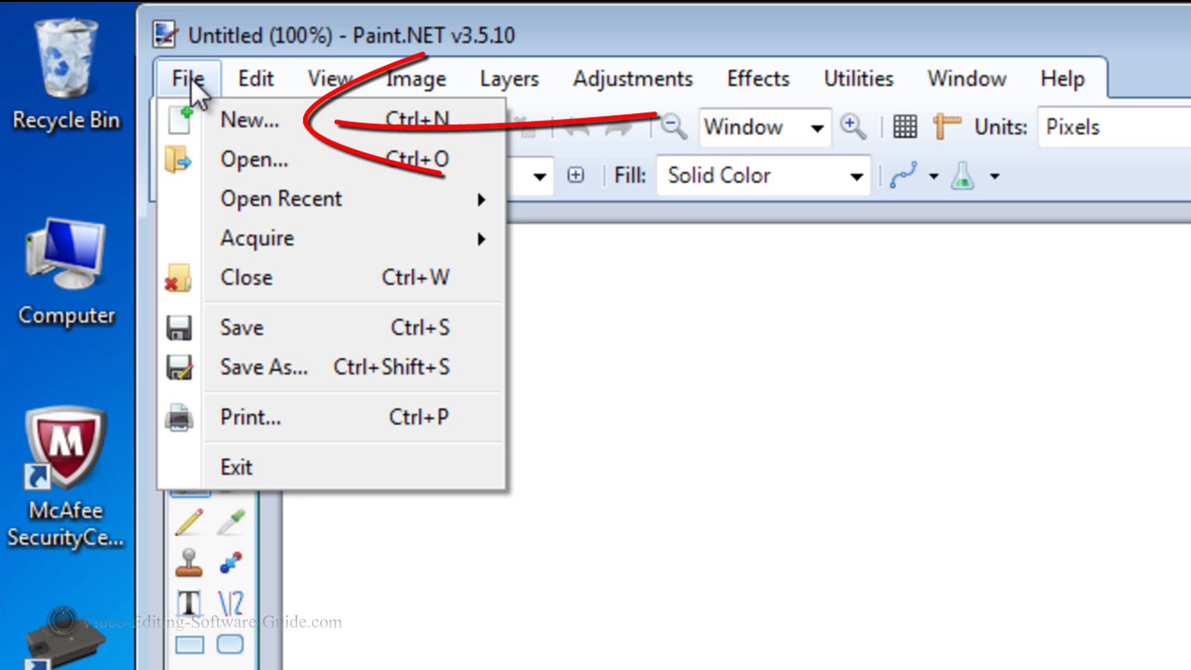
pyautogui.click(228, 124)
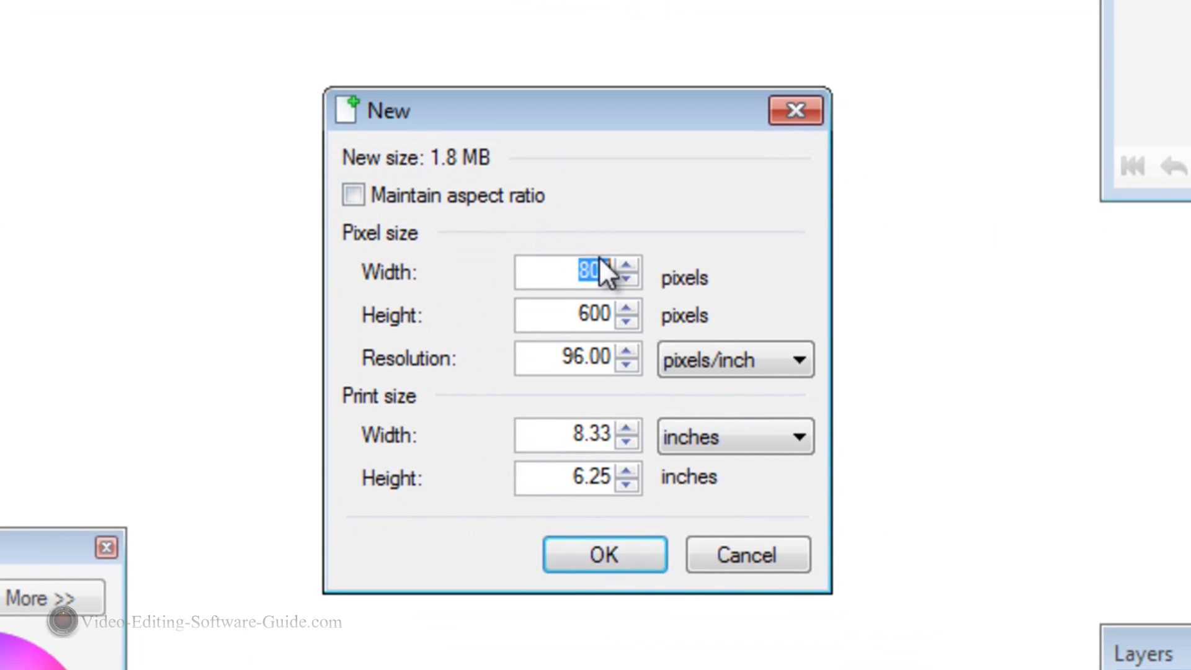
pyautogui.write('1920')
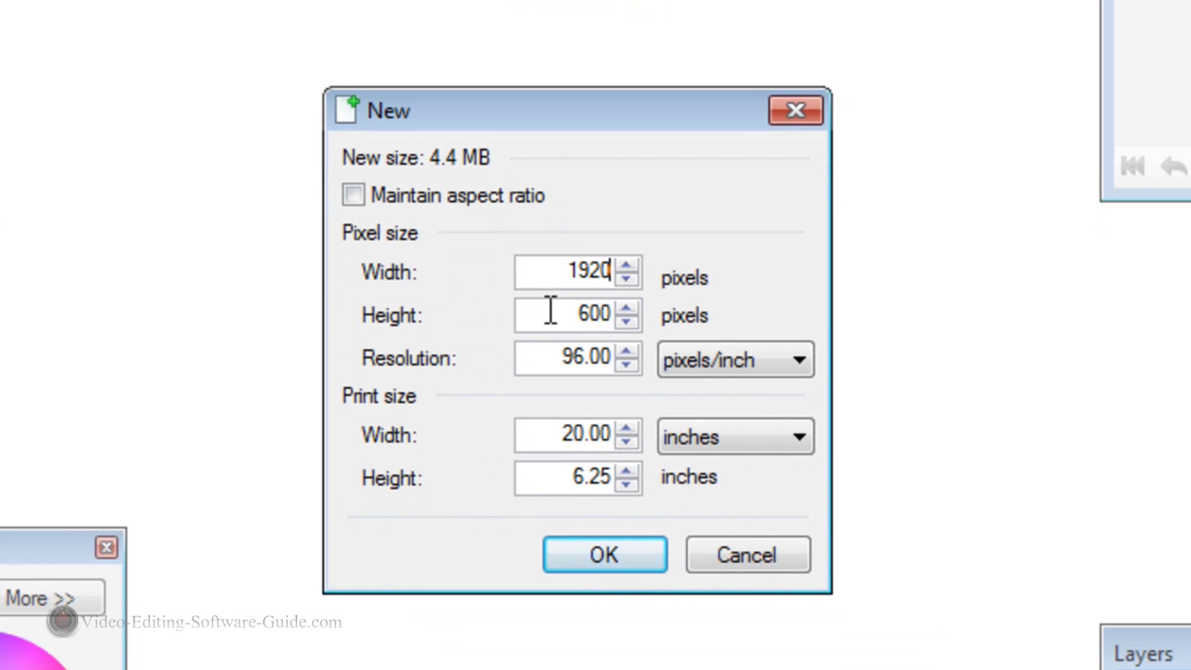
pyautogui.moveTo(548, 311); pyautogui.dragTo(660, 316)
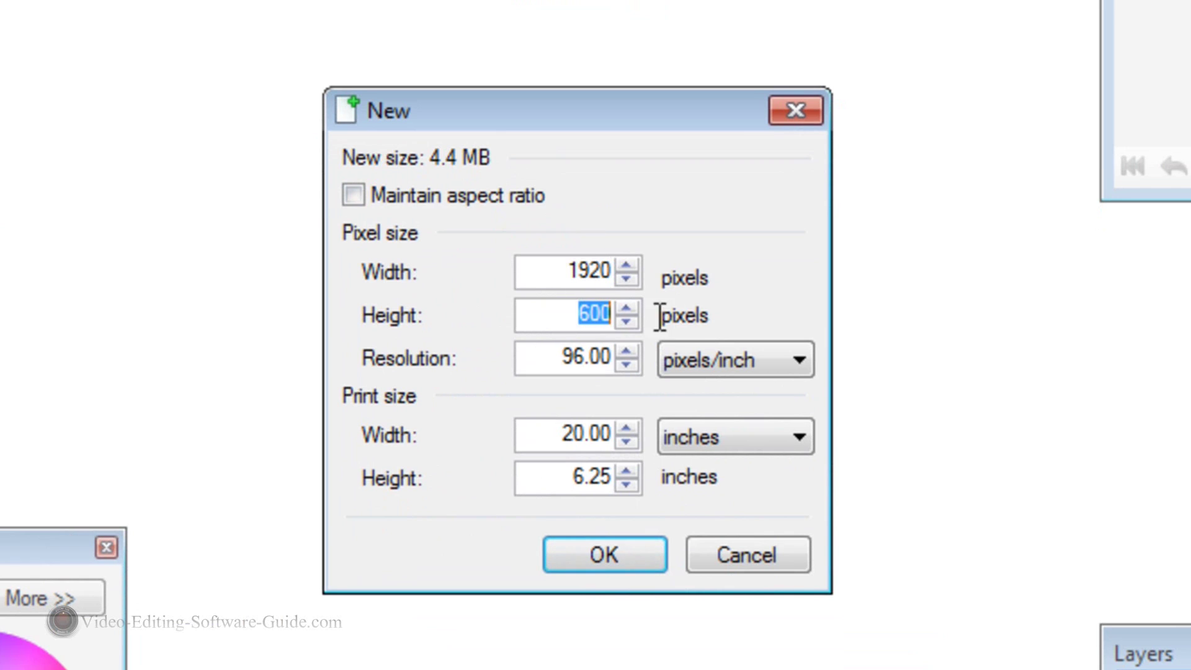
pyautogui.write('1080')
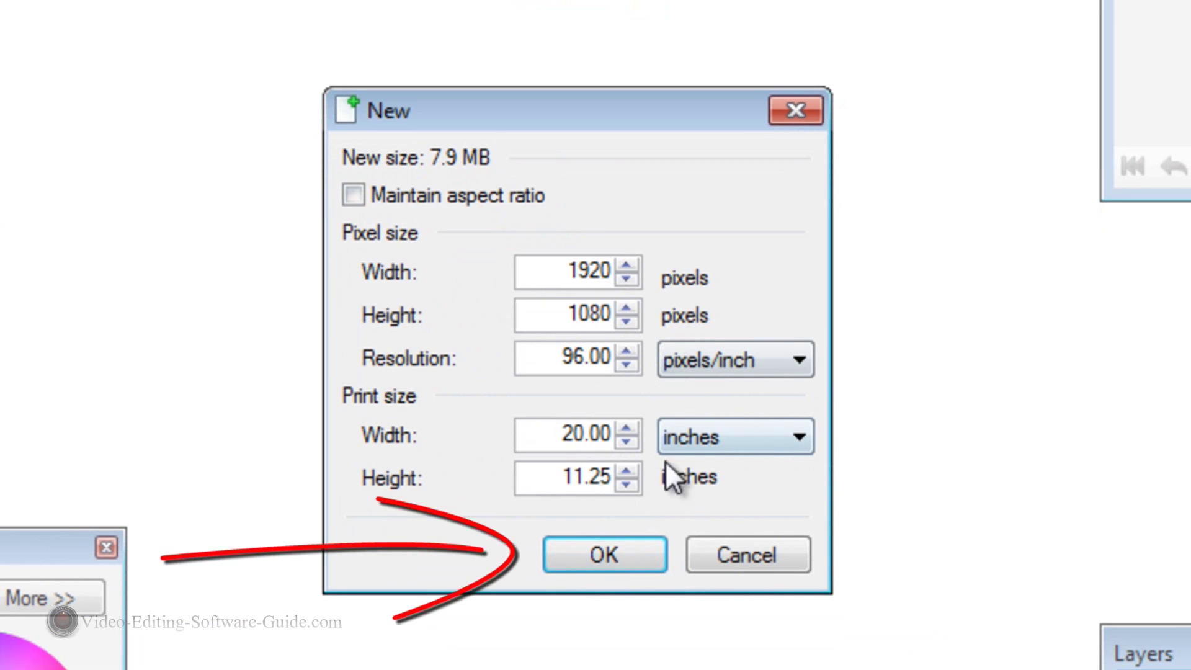
pyautogui.click(607, 546)
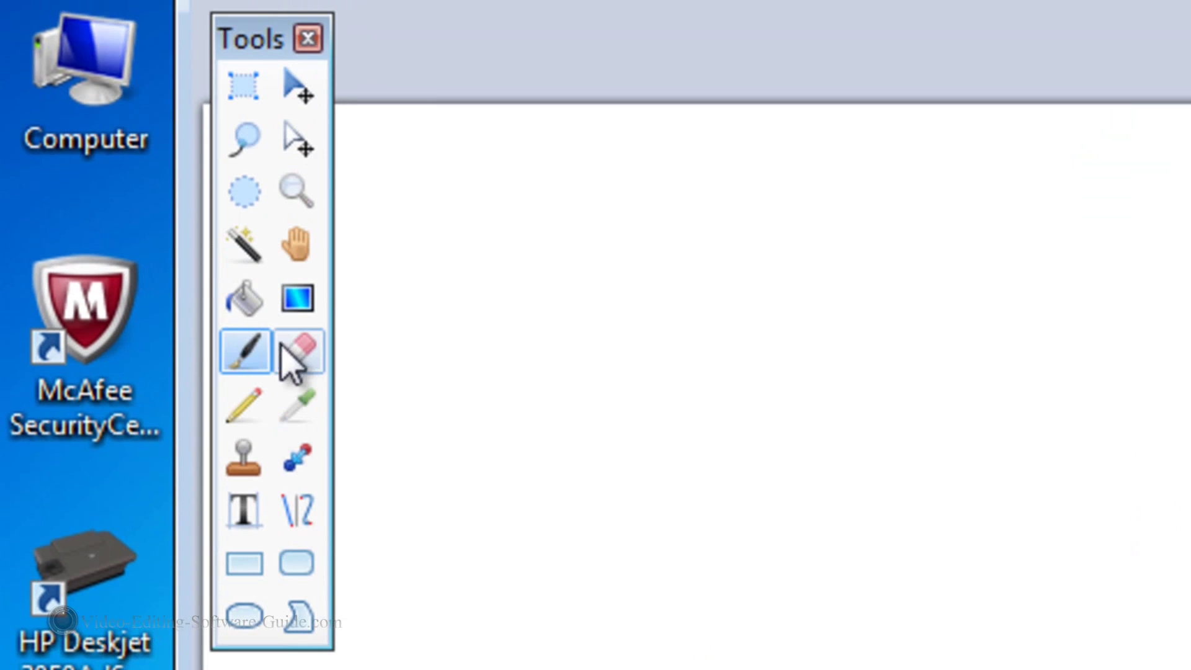
# Step: Fill the whole canvas with black and erase a large centred elliptical selection from it
pyautogui.click(249, 305)
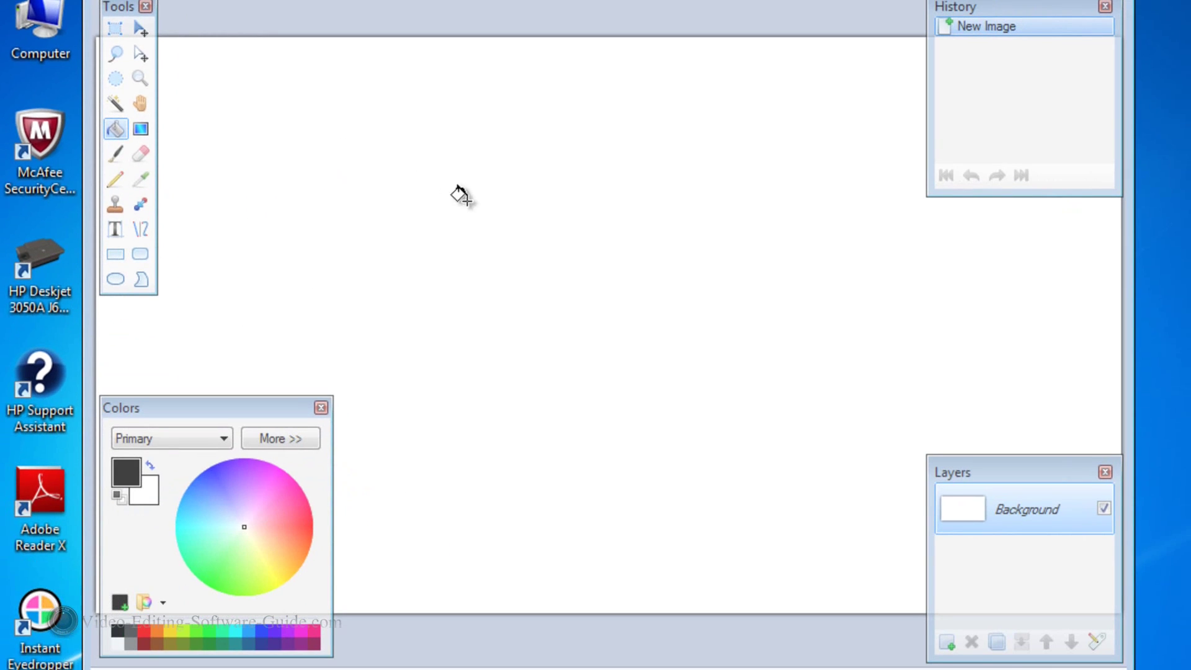
pyautogui.click(496, 218)
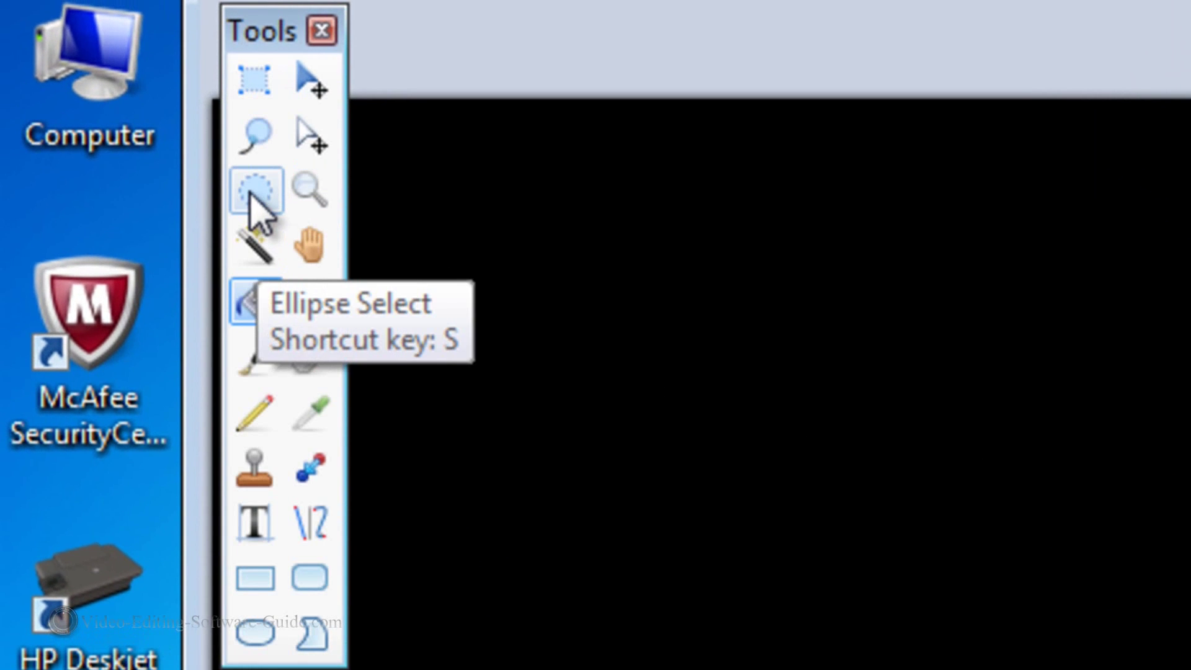
pyautogui.click(253, 193)
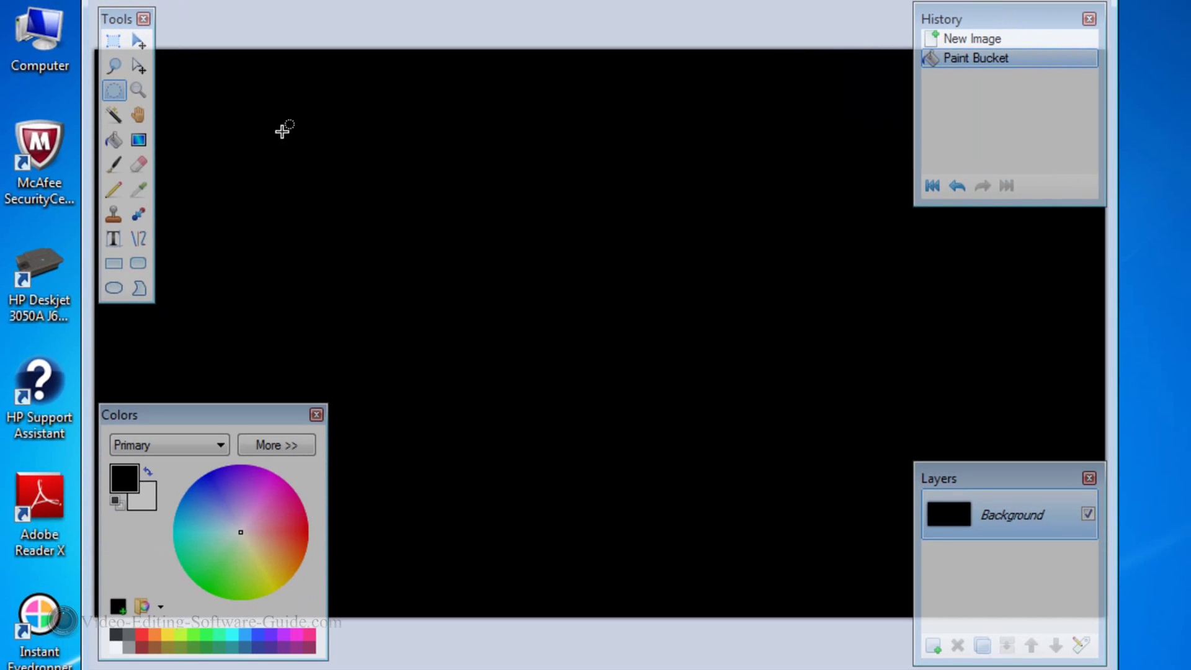
pyautogui.moveTo(304, 105); pyautogui.dragTo(897, 559)
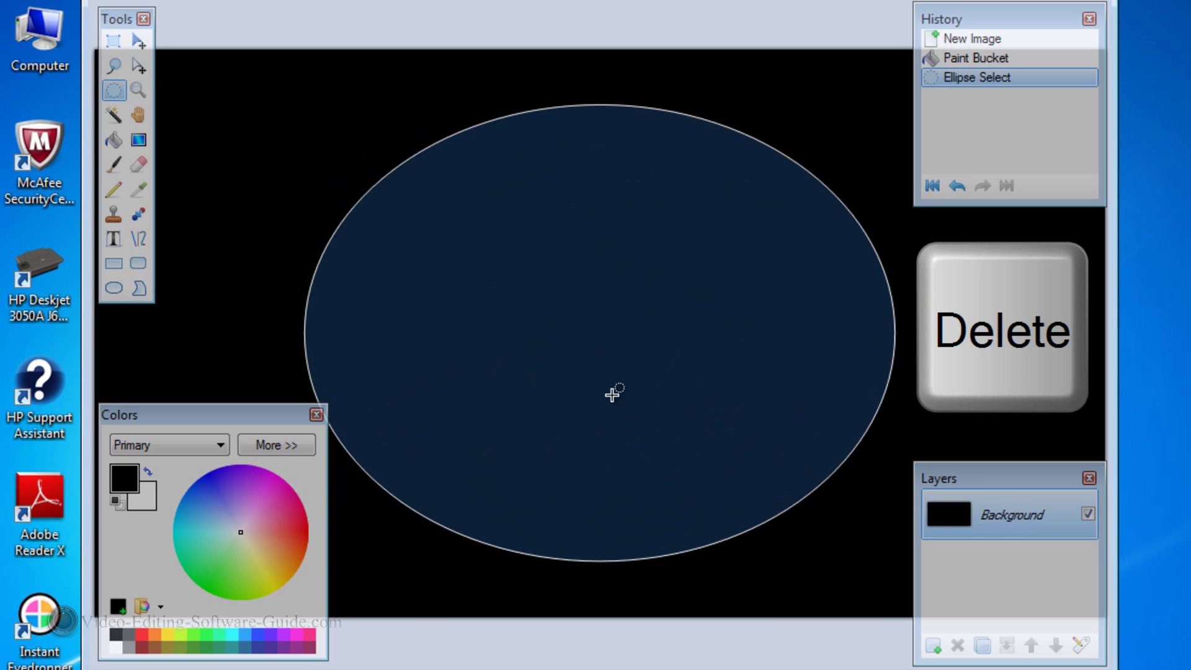
pyautogui.press('Delete')
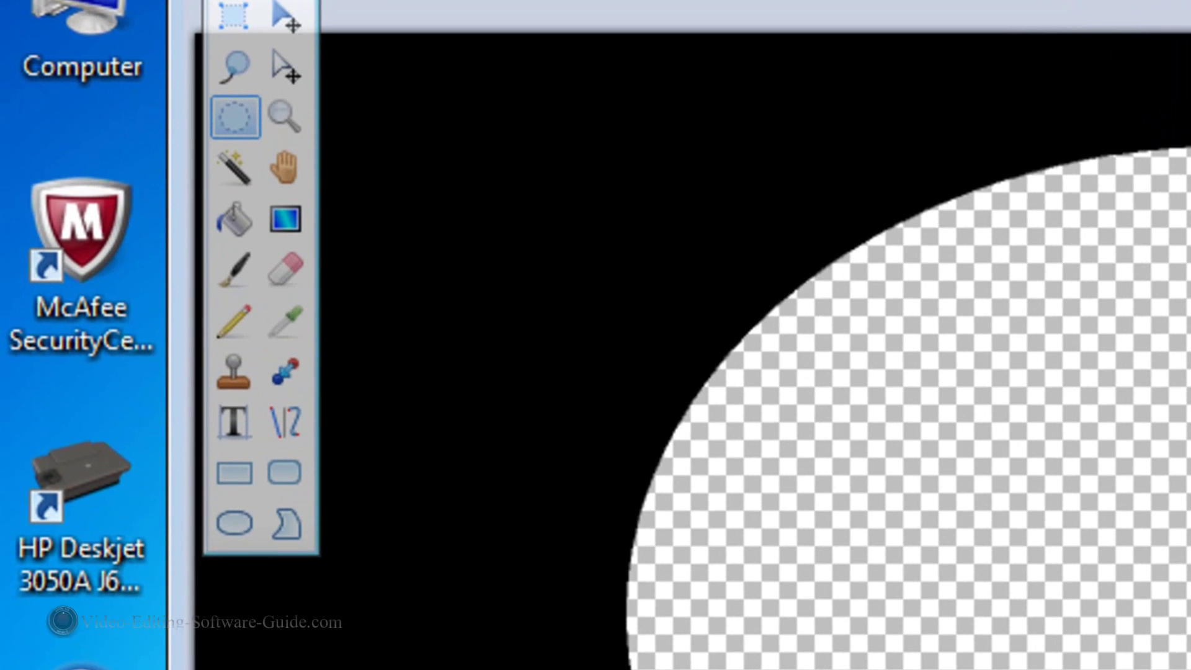
# Step: Draw a thin vertical rectangle through the centre of the transparent ellipse, spanning its full height, and fill it with black
pyautogui.click(230, 485)
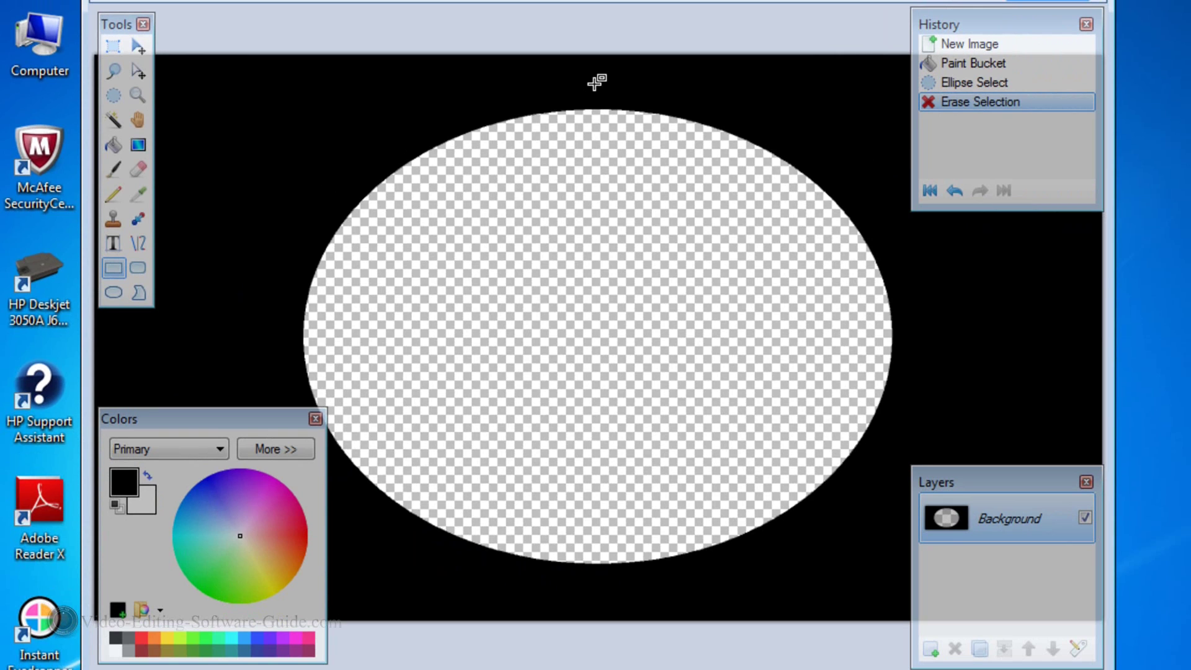
pyautogui.moveTo(592, 94)
pyautogui.mouseDown()
pyautogui.moveTo(597, 436)
pyautogui.moveTo(595, 117)
pyautogui.mouseUp()
pyautogui.moveTo(615, 67); pyautogui.dragTo(615, 67)
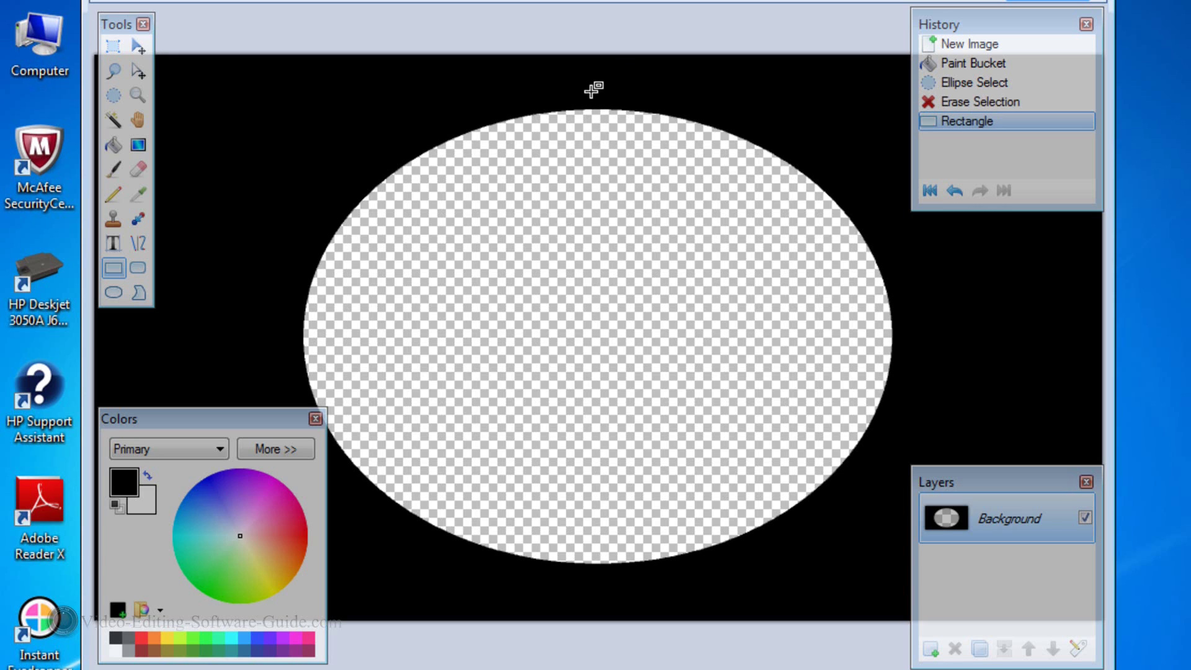
pyautogui.moveTo(596, 100); pyautogui.dragTo(599, 583)
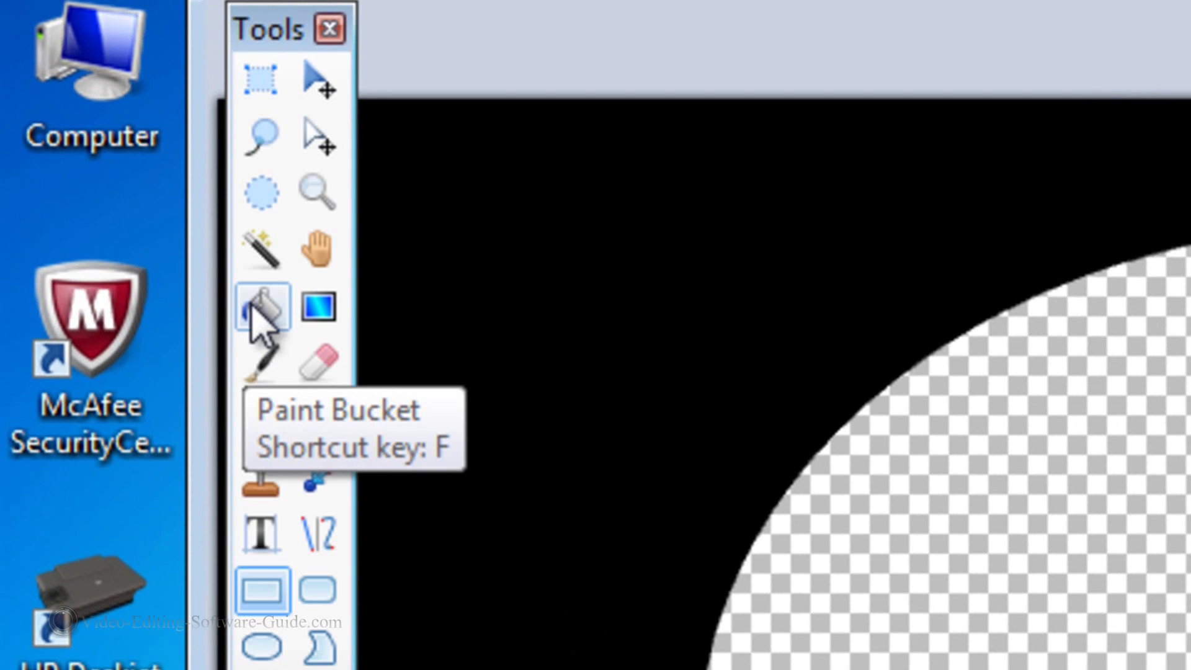
pyautogui.click(253, 308)
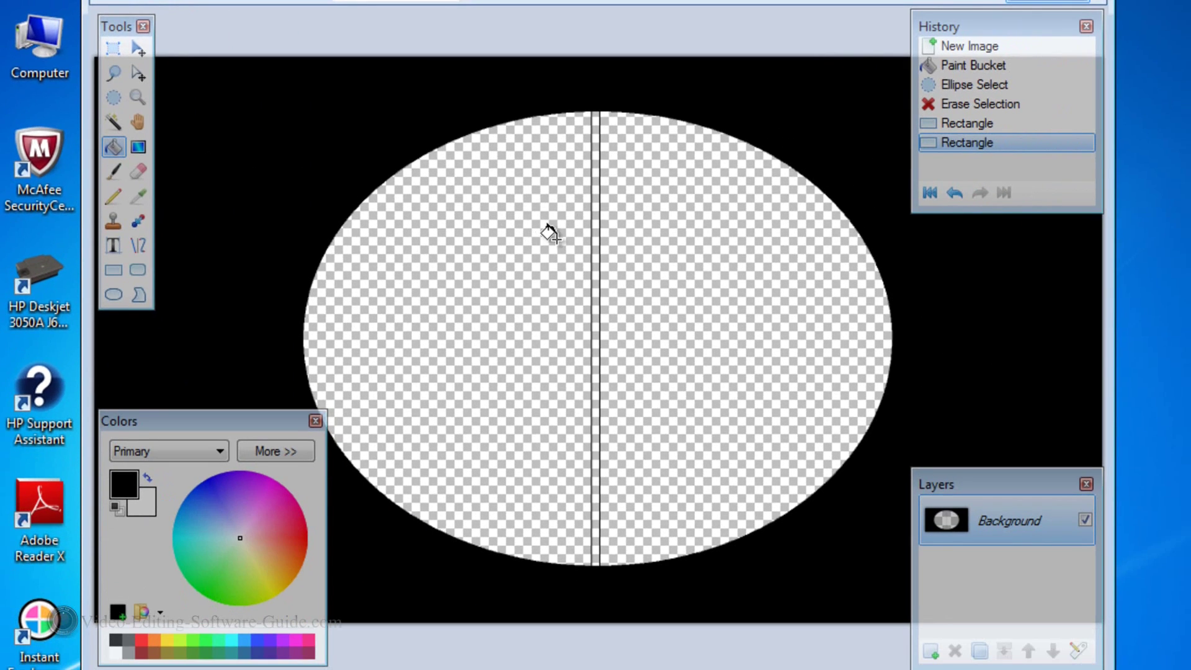
pyautogui.click(594, 248)
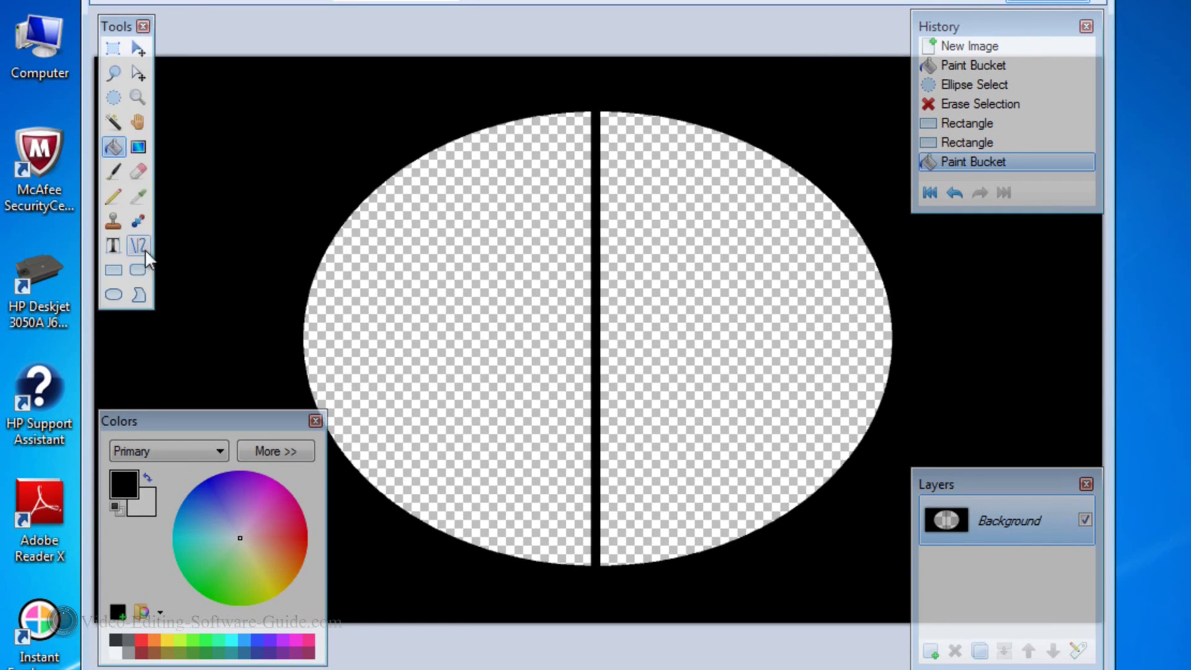
# Step: Draw a thin horizontal rectangle across the middle of the ellipse and fill both halves with black to complete the crosshair
pyautogui.click(119, 274)
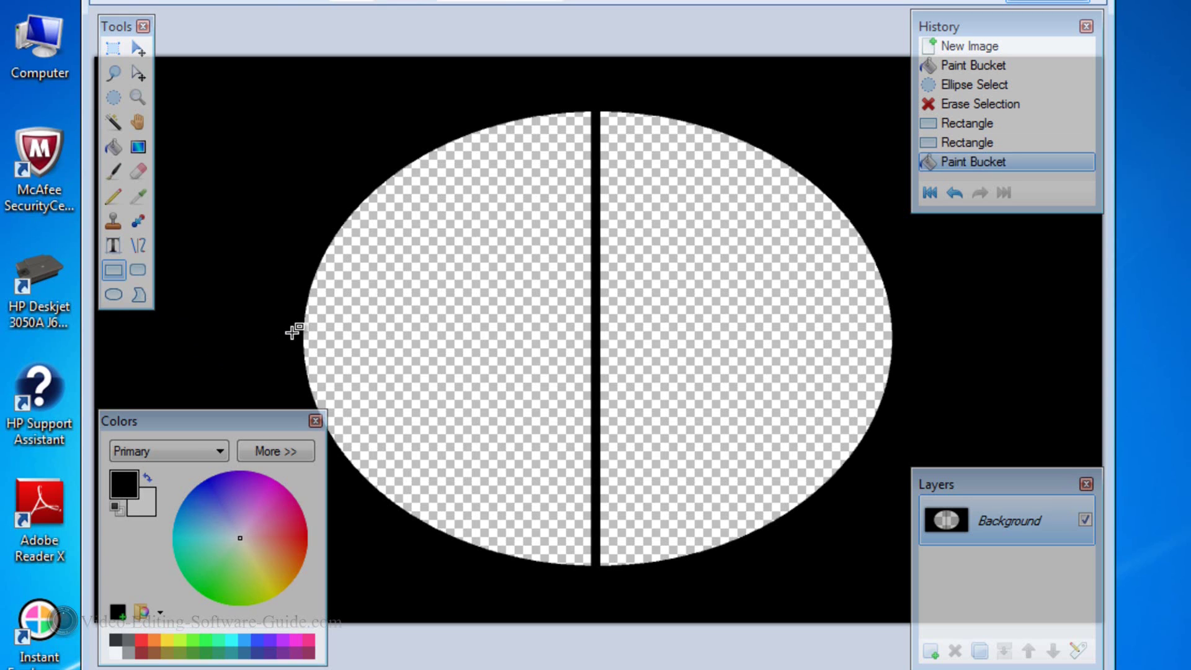
pyautogui.moveTo(291, 330); pyautogui.dragTo(493, 337)
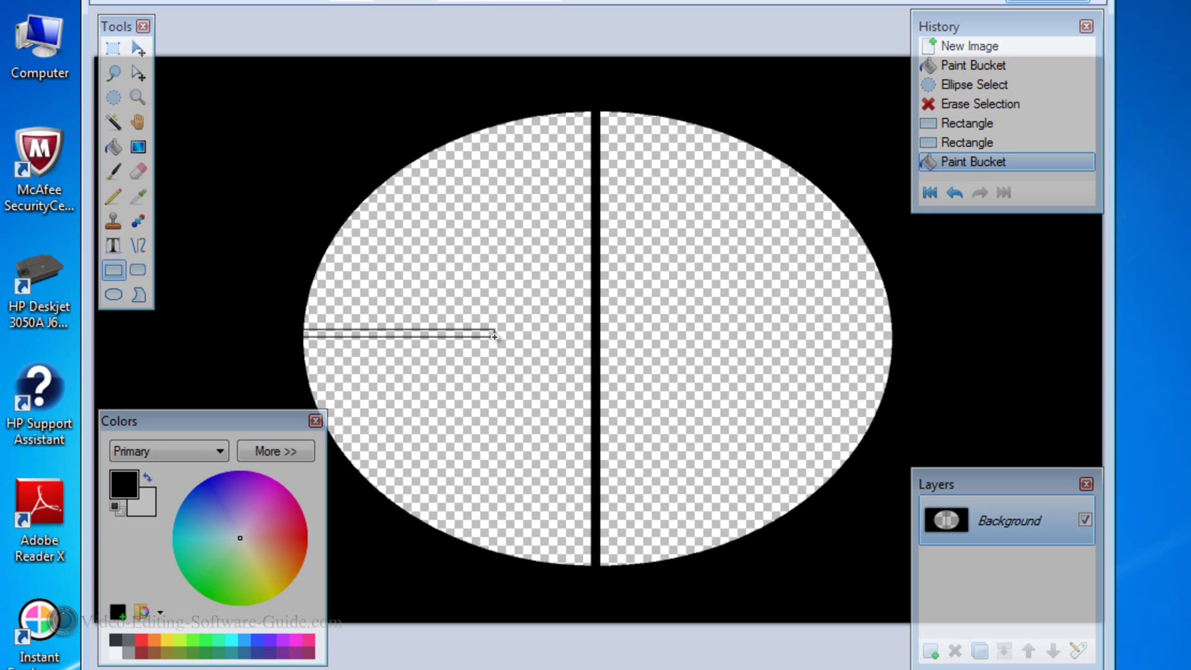
pyautogui.moveTo(491, 336); pyautogui.dragTo(288, 326)
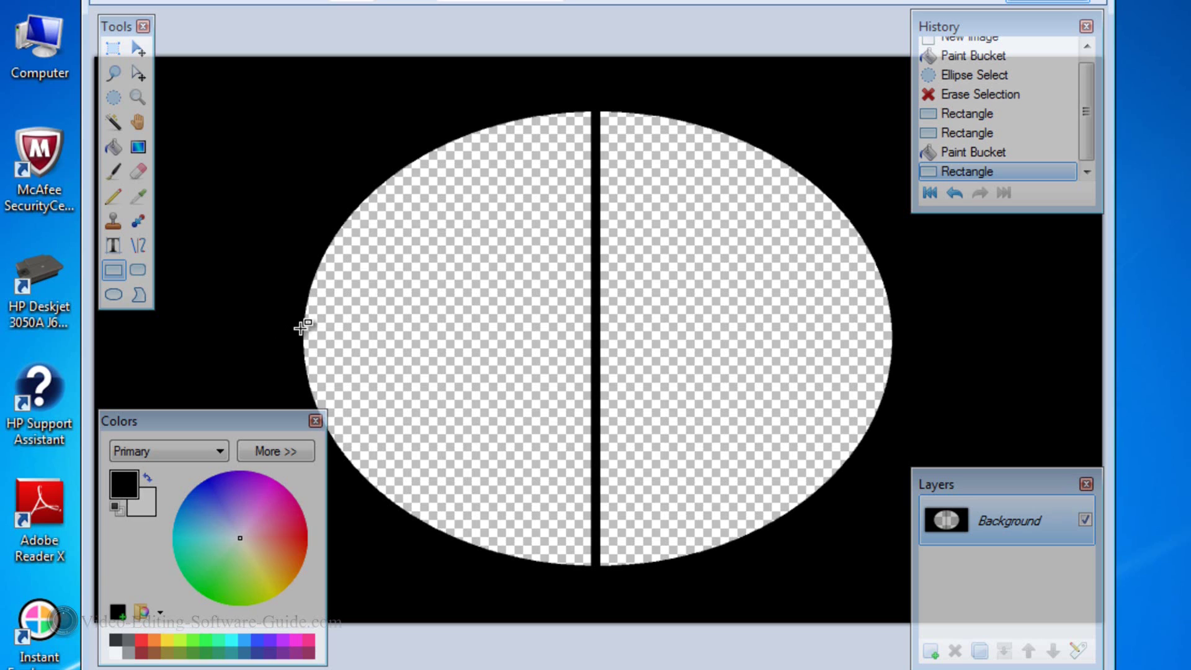
pyautogui.moveTo(333, 337); pyautogui.dragTo(951, 333)
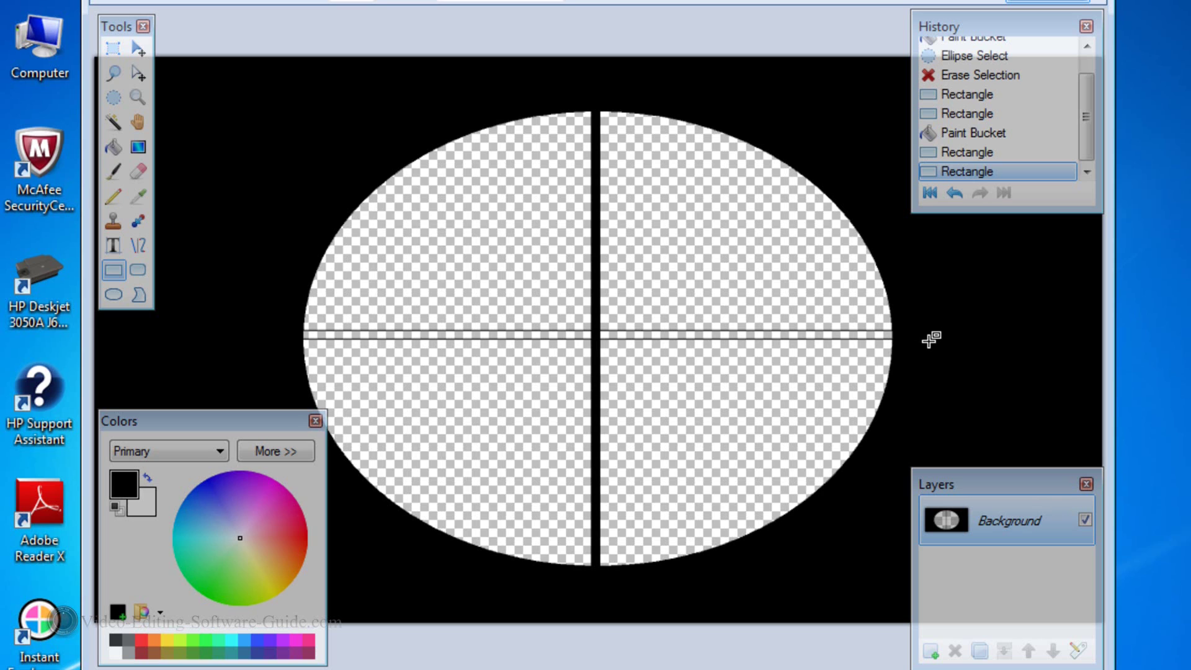
pyautogui.click(113, 155)
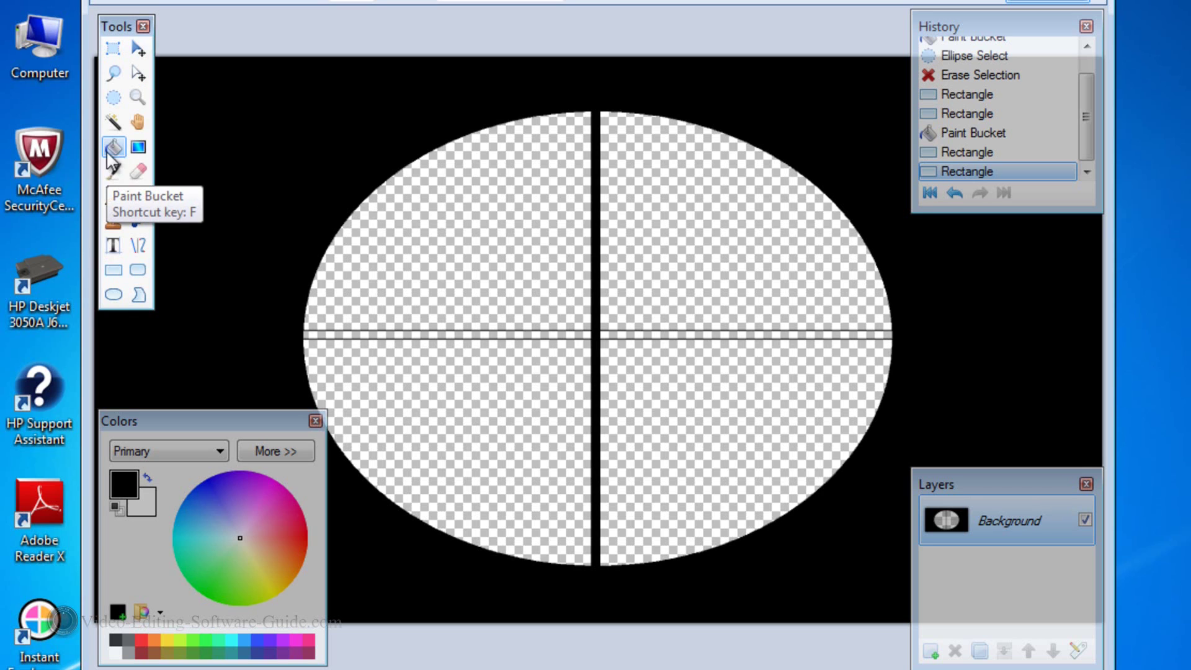
pyautogui.click(409, 335)
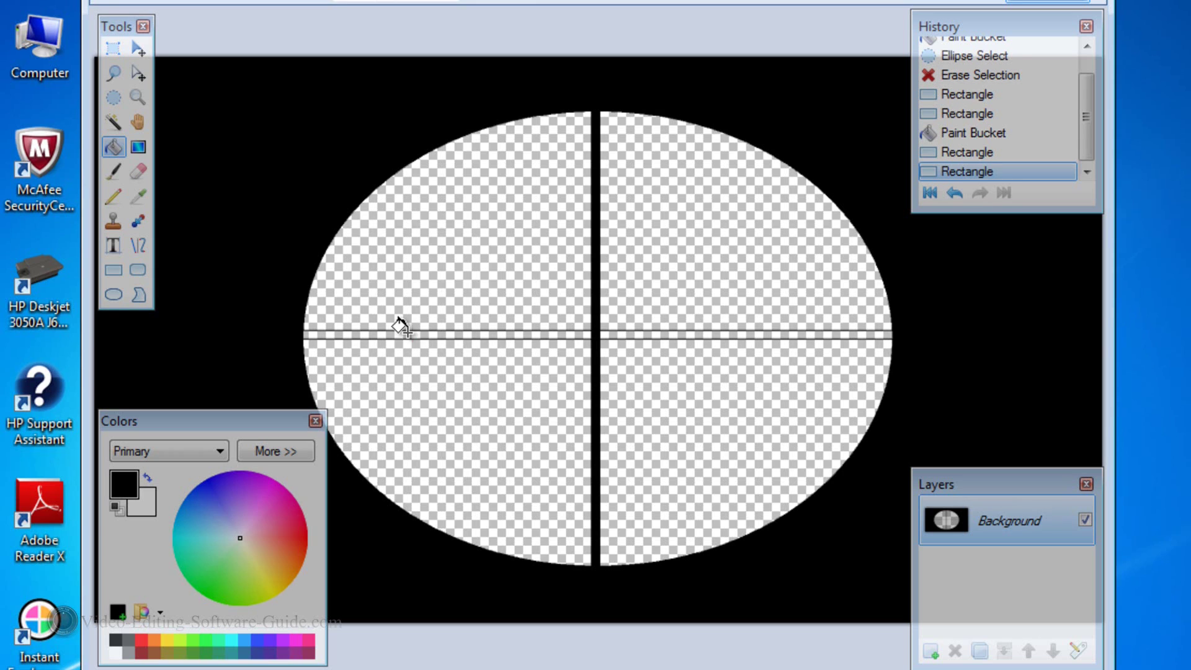
pyautogui.click(677, 335)
pyautogui.click(675, 335)
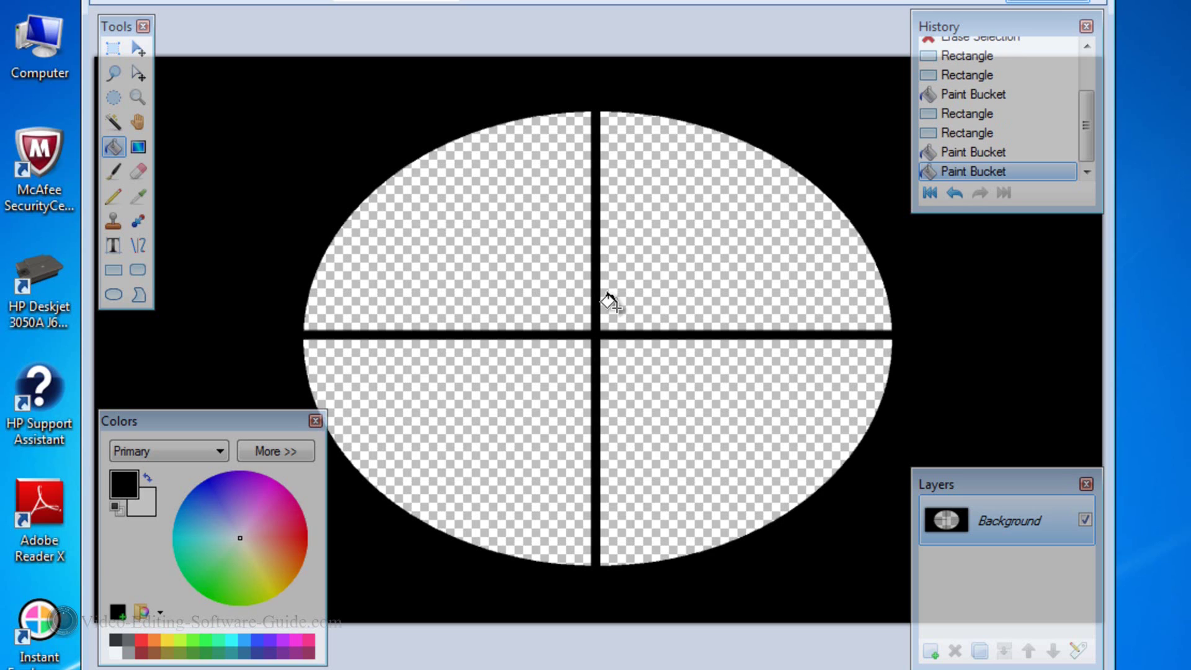
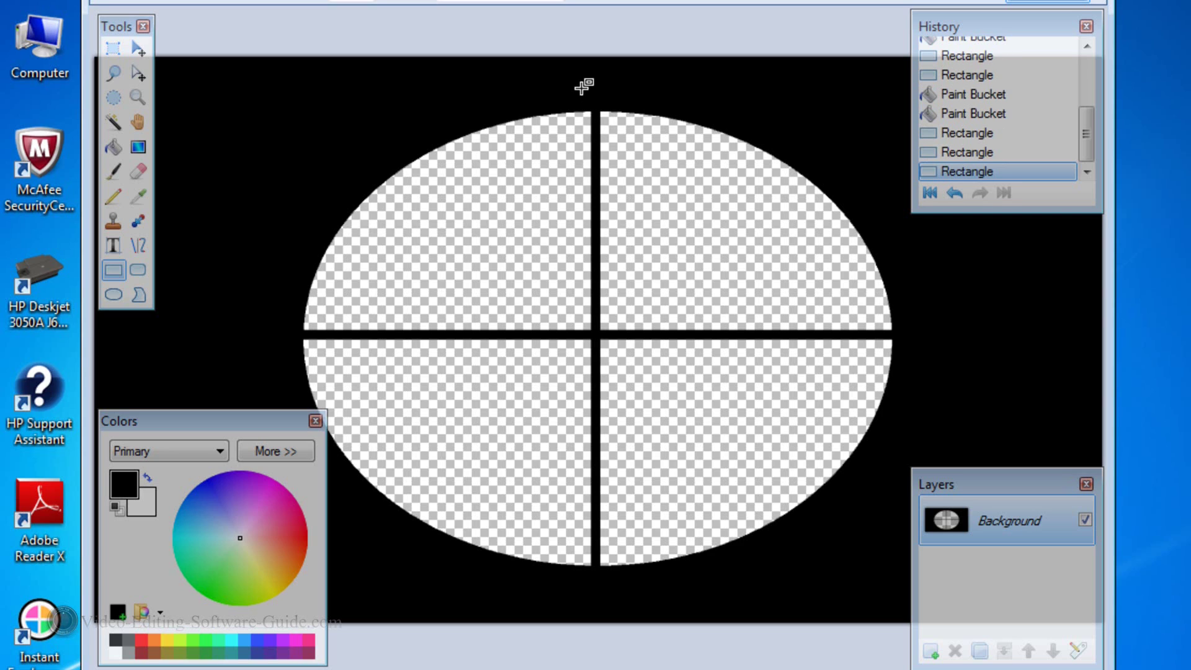
# Step: Add a short, wider rectangle at the upper end of the vertical crosshair bar and fill both sides with black
pyautogui.moveTo(583, 112); pyautogui.dragTo(609, 157)
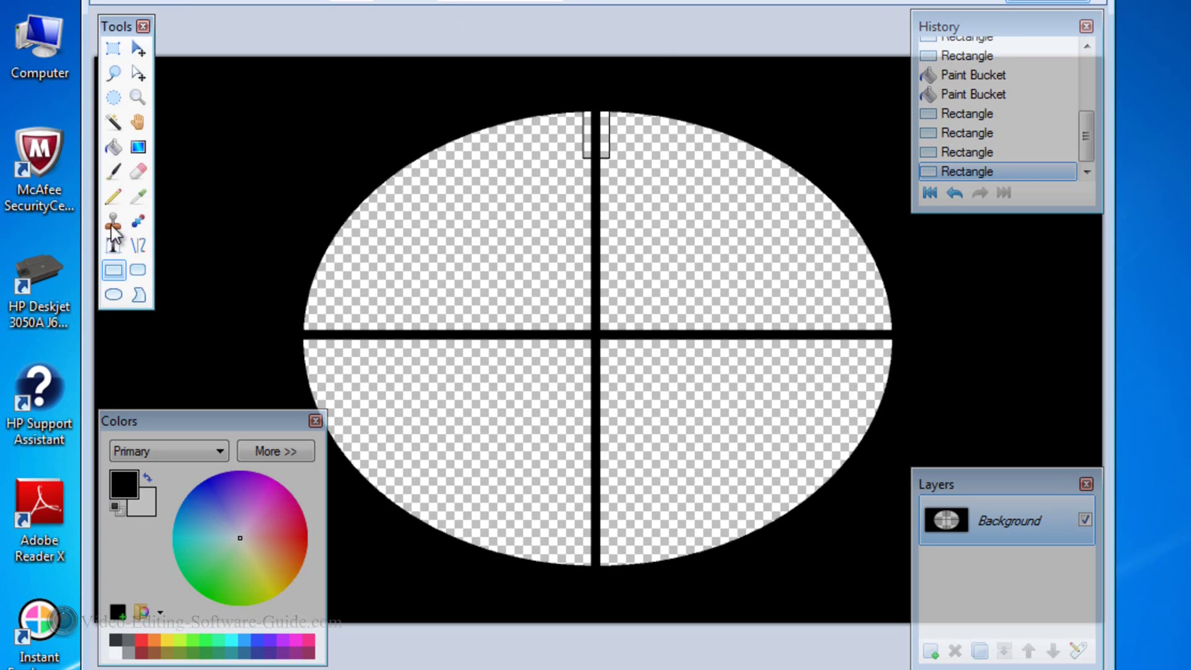
pyautogui.click(124, 149)
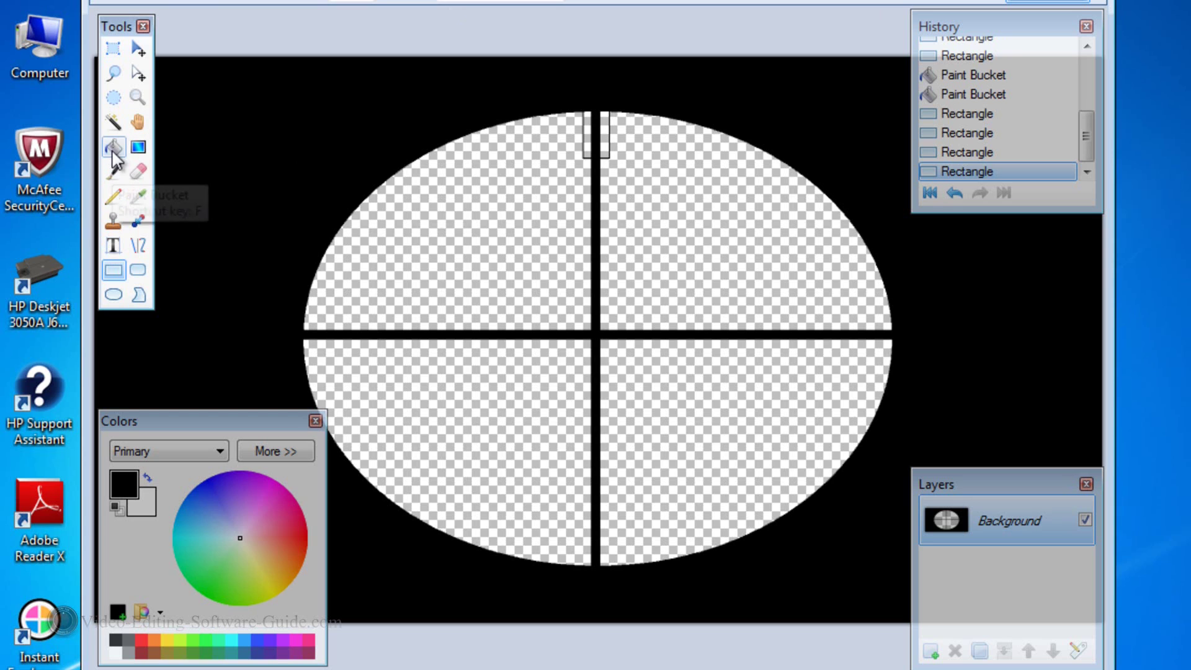
pyautogui.click(587, 124)
pyautogui.click(605, 130)
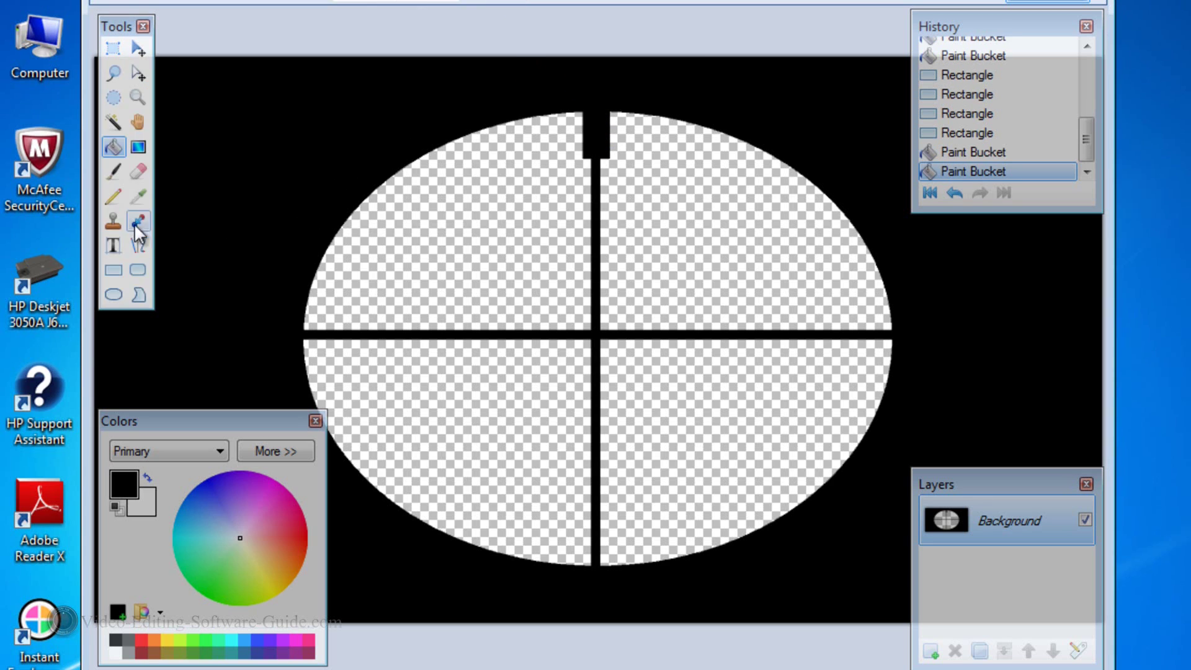
# Step: Add a short, thicker rectangle at the right end of the horizontal crosshair bar and fill both parts with black
pyautogui.click(117, 280)
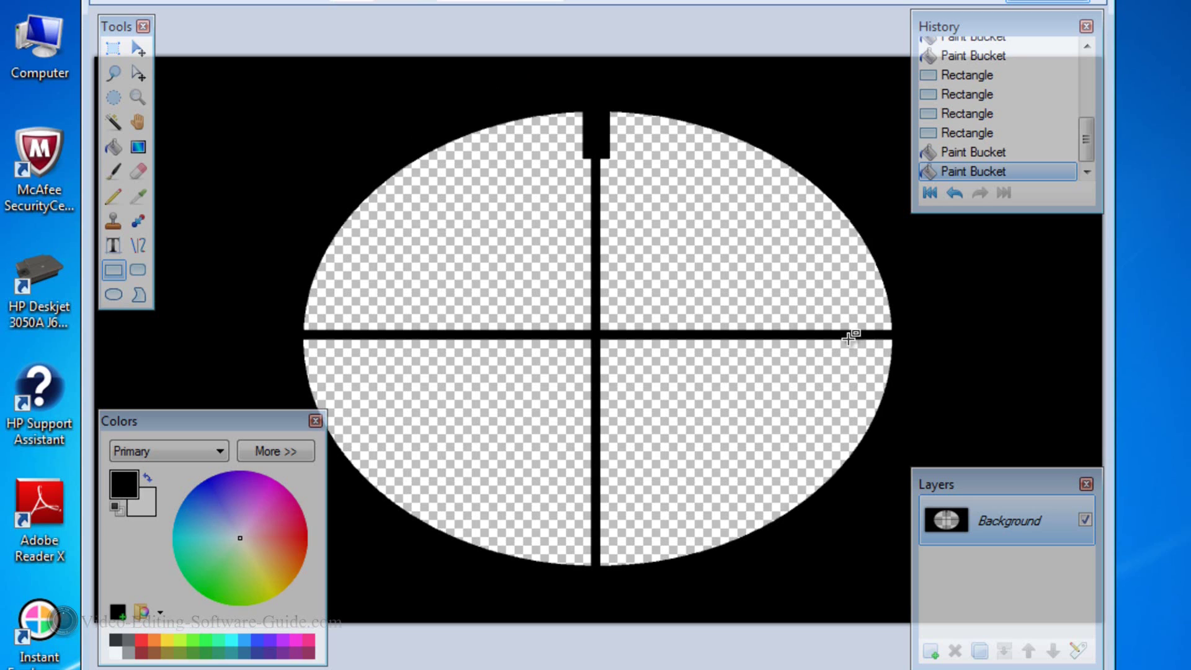
pyautogui.moveTo(906, 325); pyautogui.dragTo(841, 345)
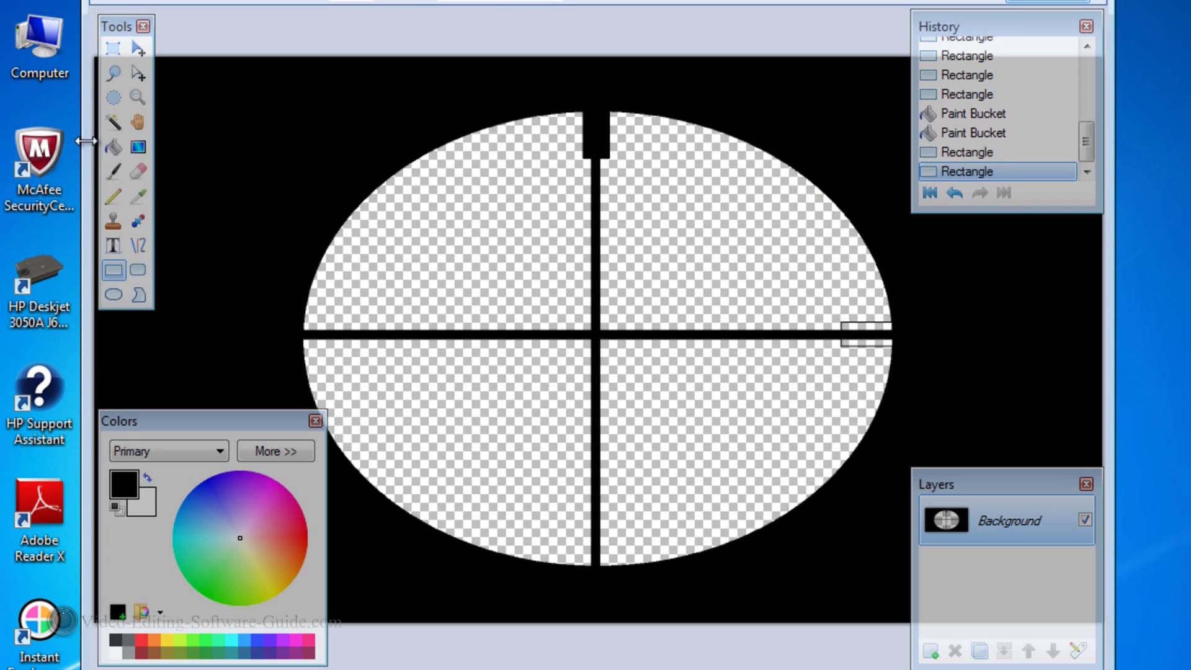
pyautogui.click(114, 147)
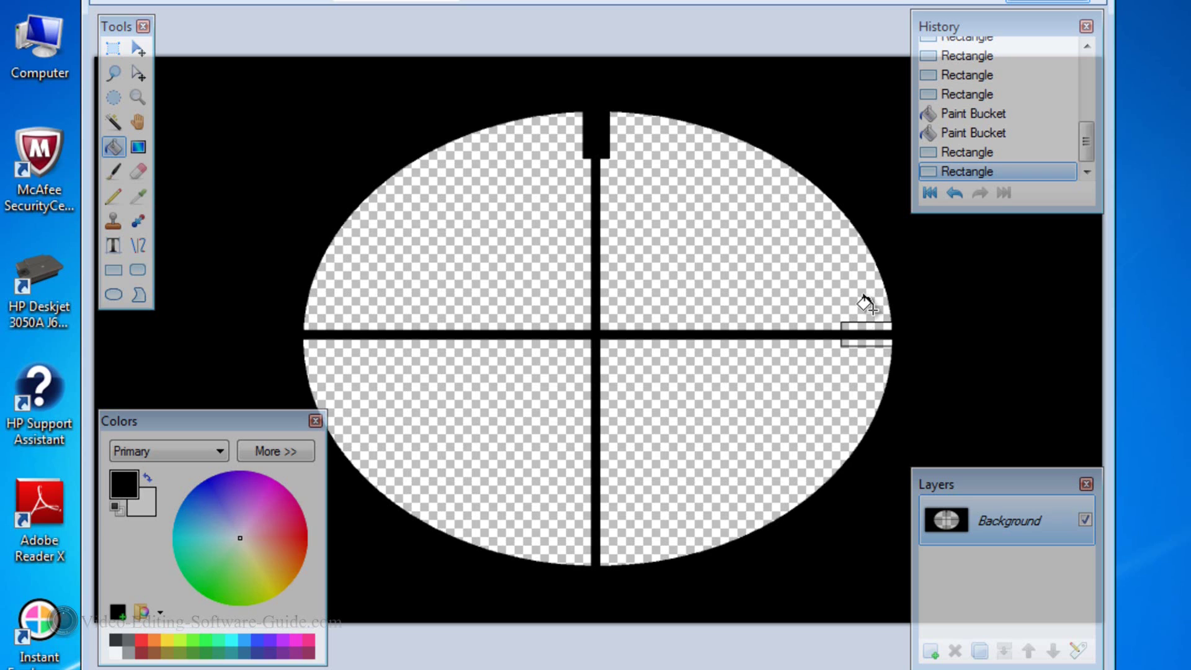
pyautogui.click(860, 326)
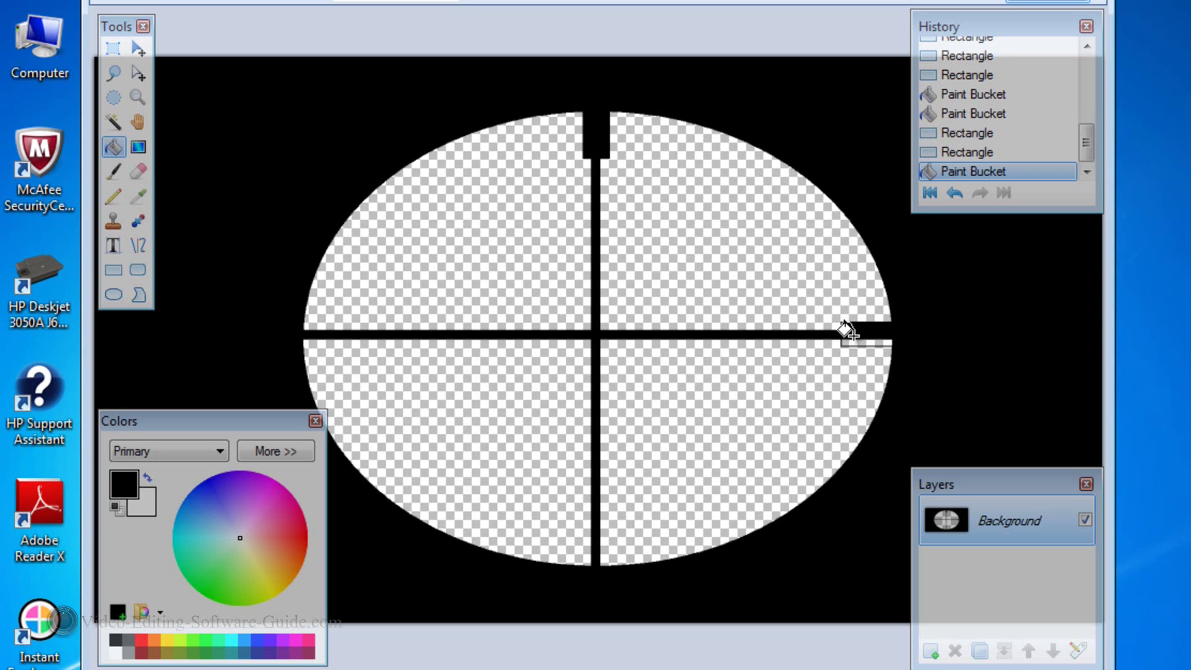
pyautogui.click(855, 342)
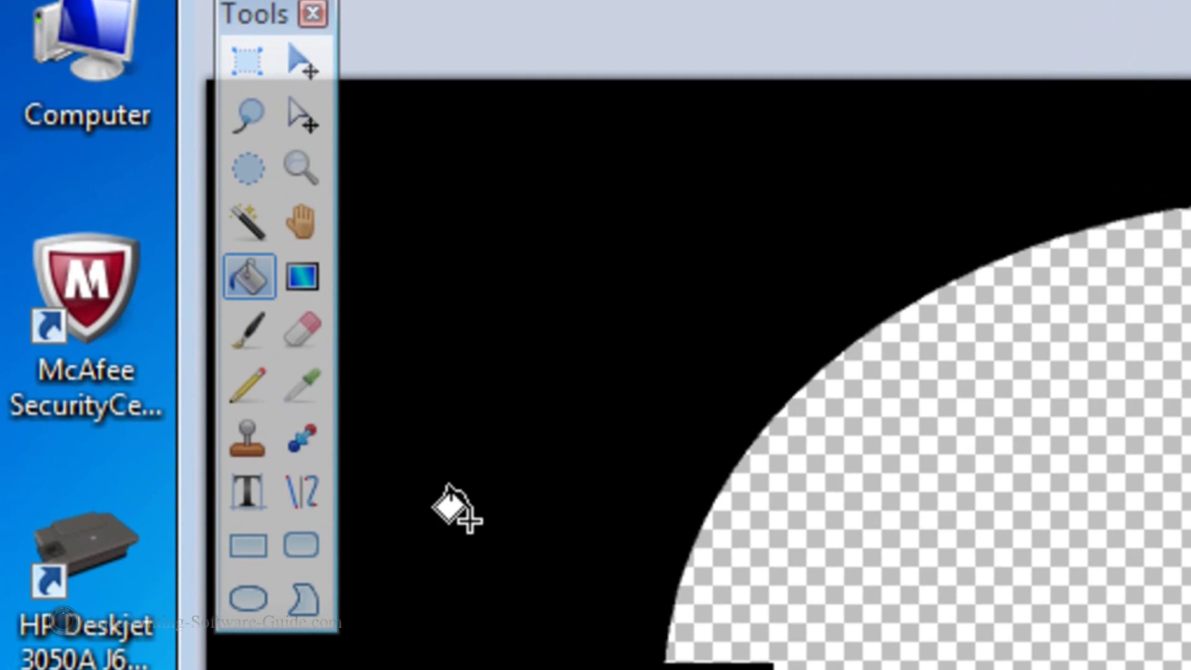
# Step: Draw a short horizontal tick line across the vertical crosshair bar, just below its upper block
pyautogui.click(304, 499)
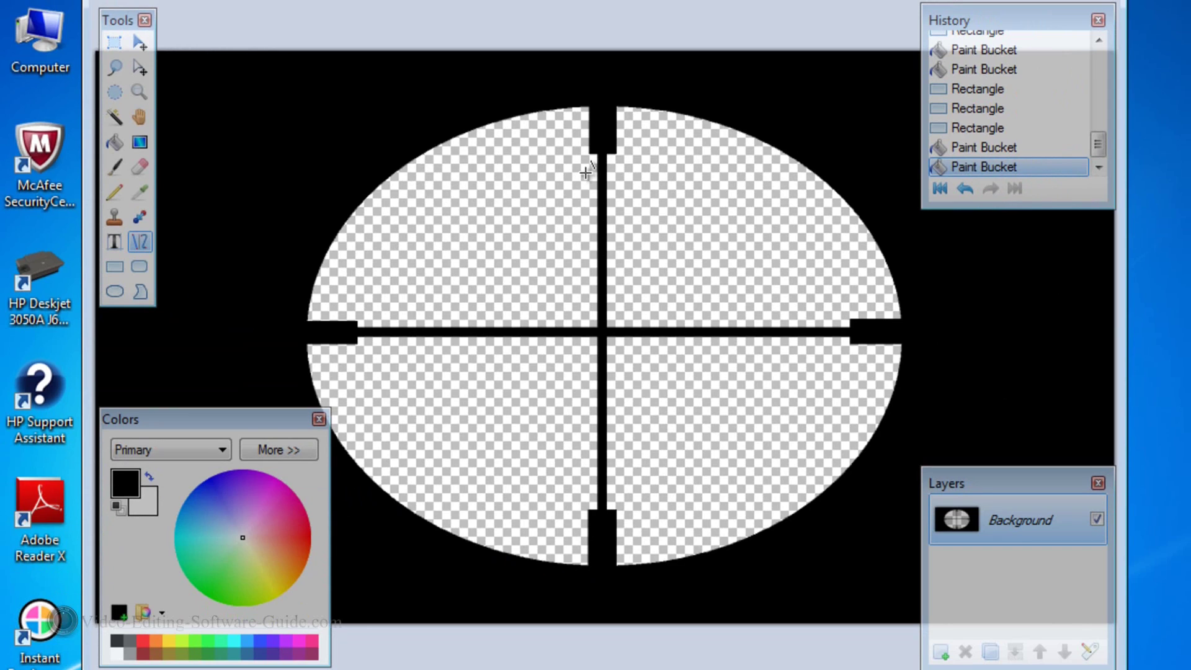
pyautogui.moveTo(590, 176); pyautogui.dragTo(610, 176)
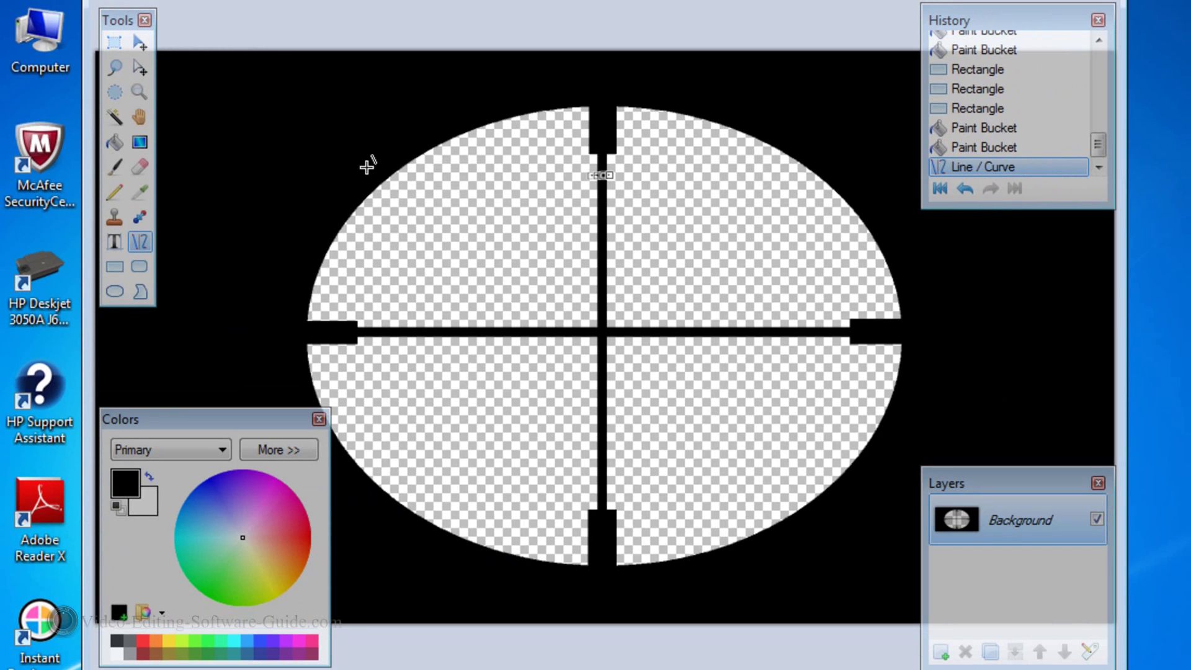
# Step: Undo the last tick line and draw two short horizontal ticks across the vertical crosshair bar, one below the other under its upper block
pyautogui.click(155, 0)
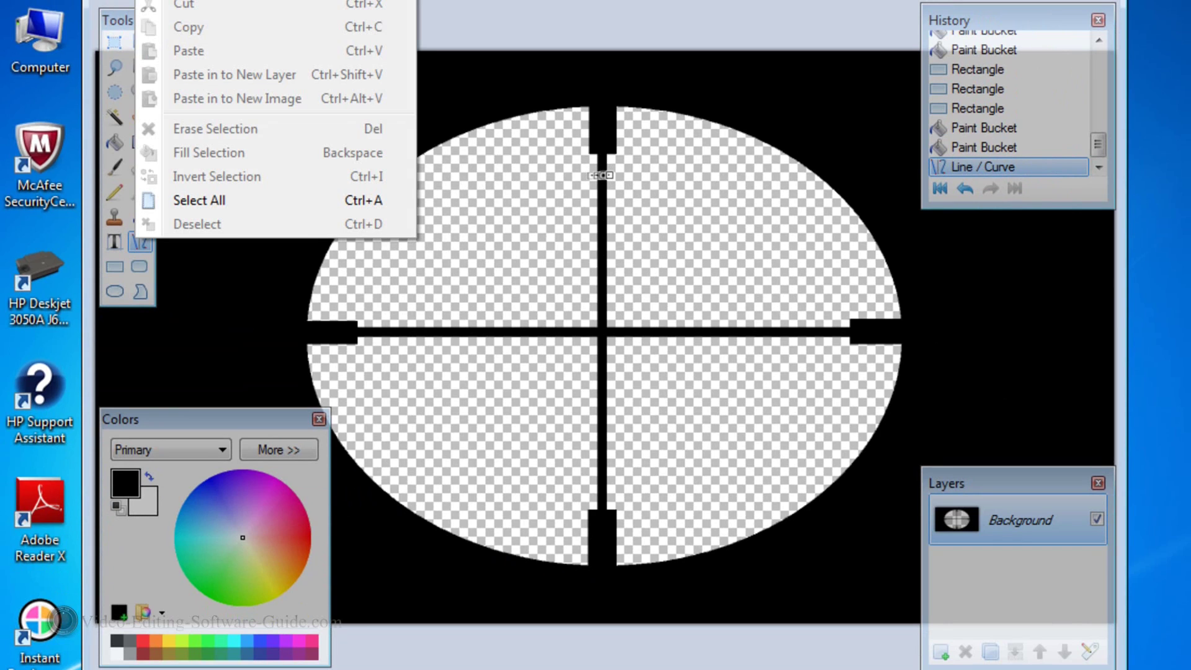
pyautogui.click(186, 0)
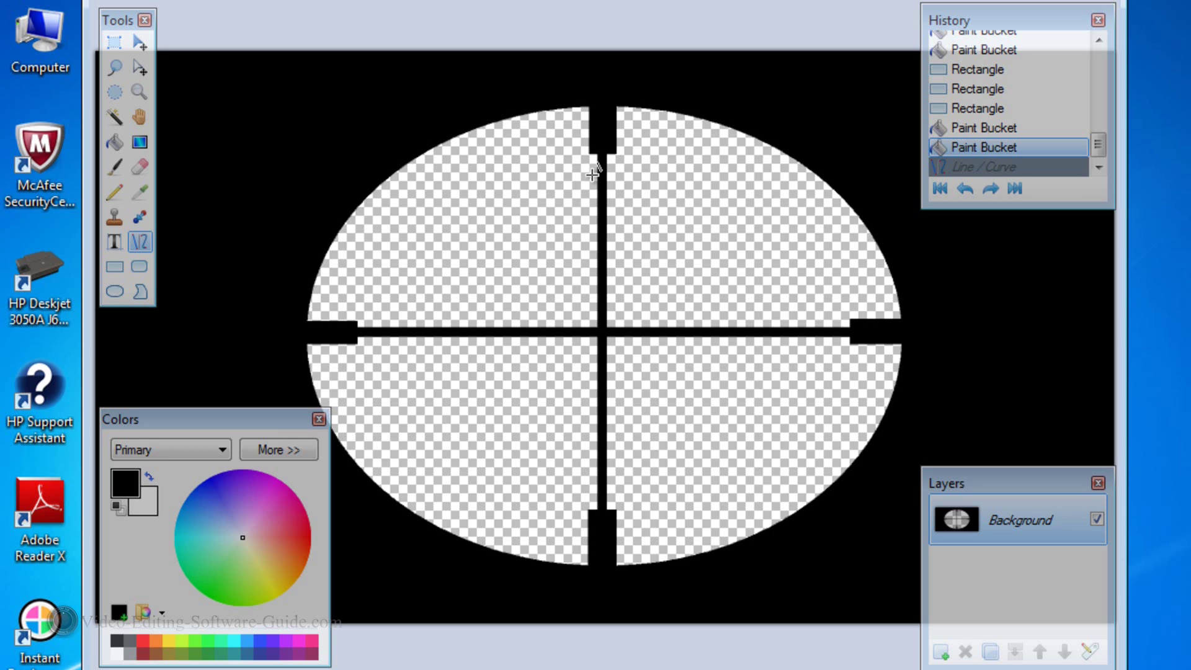
pyautogui.moveTo(589, 172); pyautogui.dragTo(617, 173)
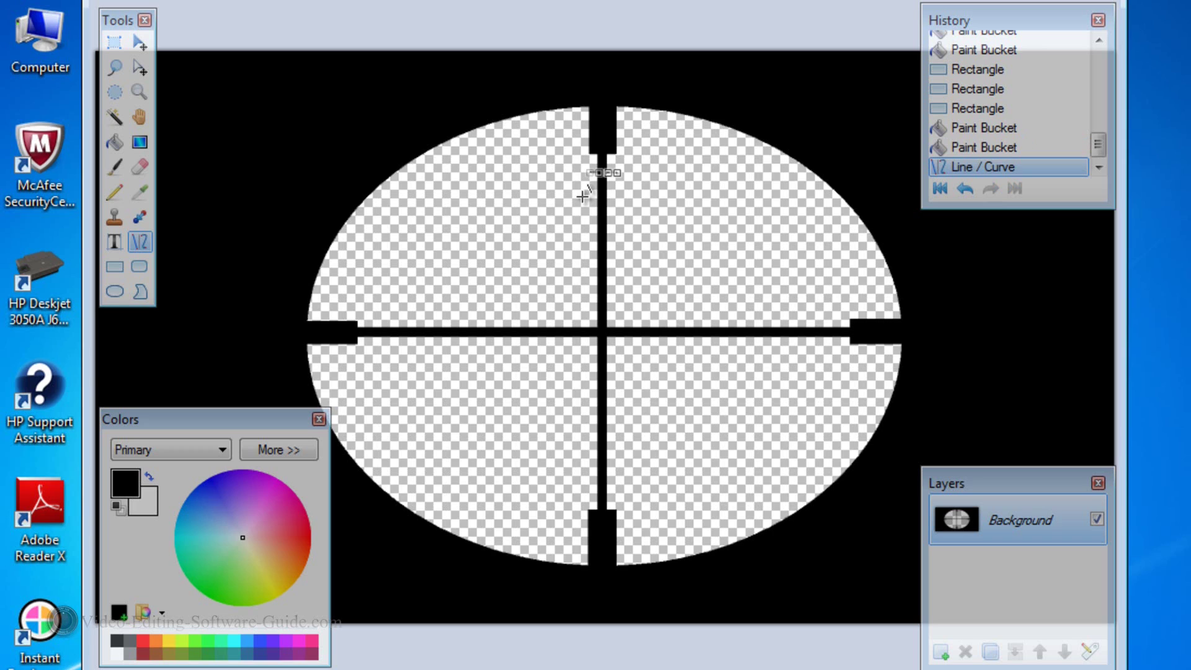
pyautogui.press('Return')
pyautogui.moveTo(591, 190); pyautogui.dragTo(616, 190)
pyautogui.moveTo(616, 189); pyautogui.dragTo(617, 190)
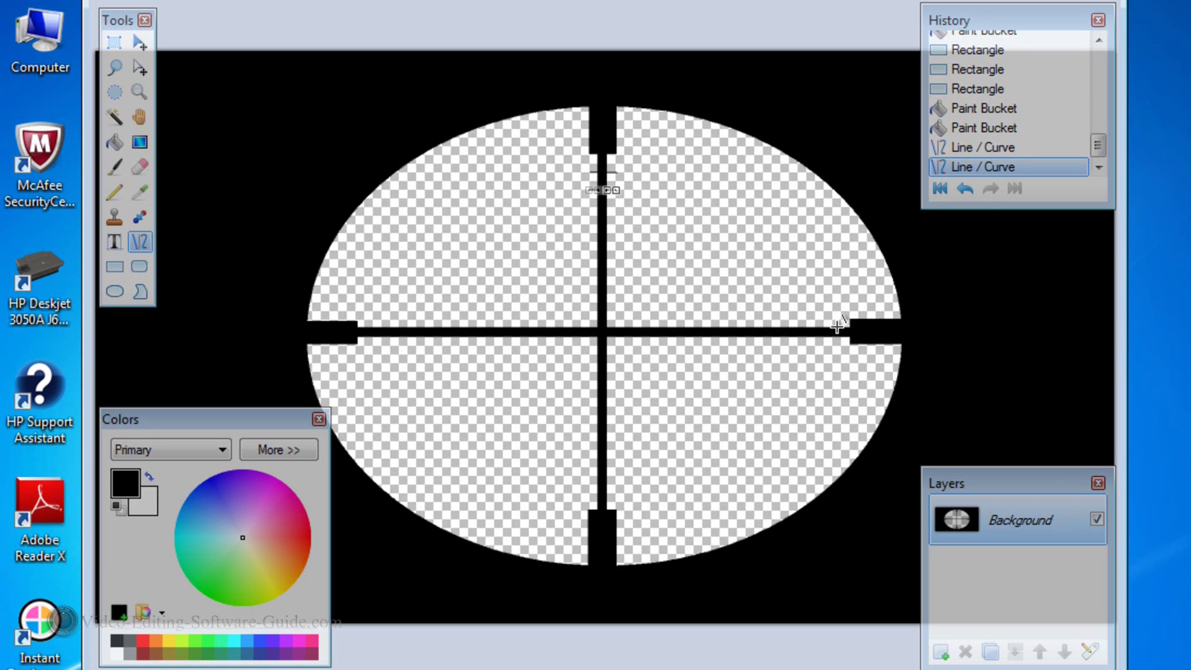
# Step: Draw two short vertical tick lines across the horizontal crosshair bar, side by side just inside its right end block
pyautogui.click(833, 323)
pyautogui.moveTo(833, 323); pyautogui.dragTo(828, 346)
pyautogui.moveTo(829, 349); pyautogui.dragTo(833, 348)
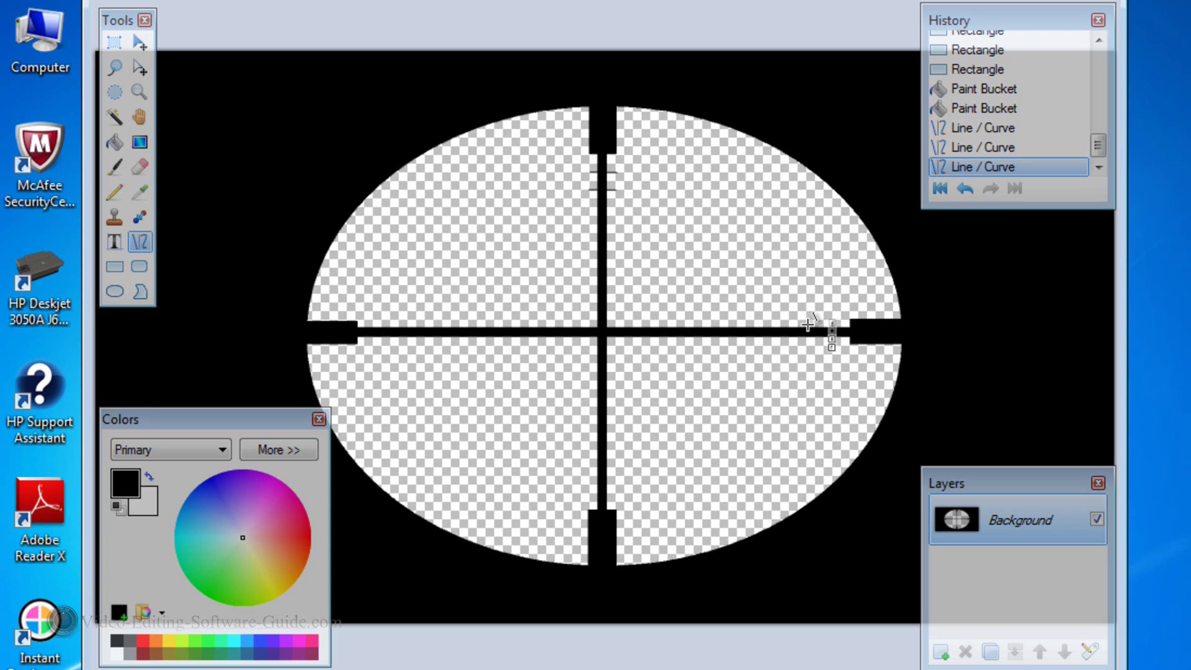
pyautogui.moveTo(813, 320); pyautogui.dragTo(815, 341)
pyautogui.moveTo(812, 346); pyautogui.dragTo(810, 348)
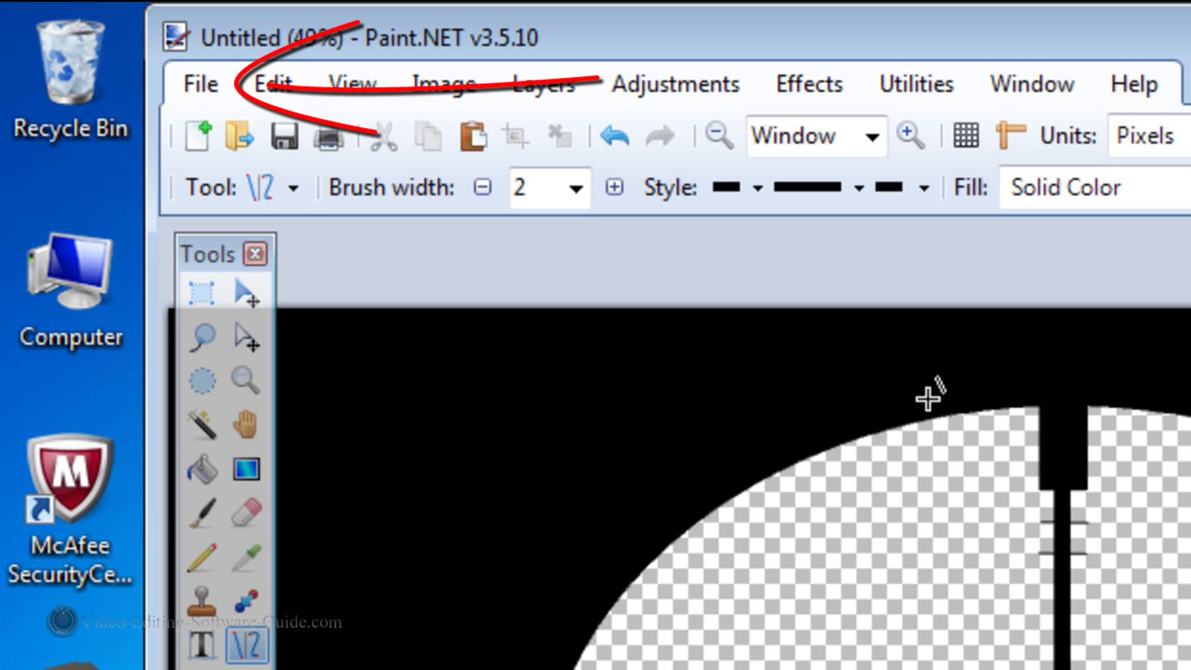
# Step: Save the overlay in the Pictures library as a PNG file named Xhair, with the bit depth on Auto-detect
pyautogui.click(190, 93)
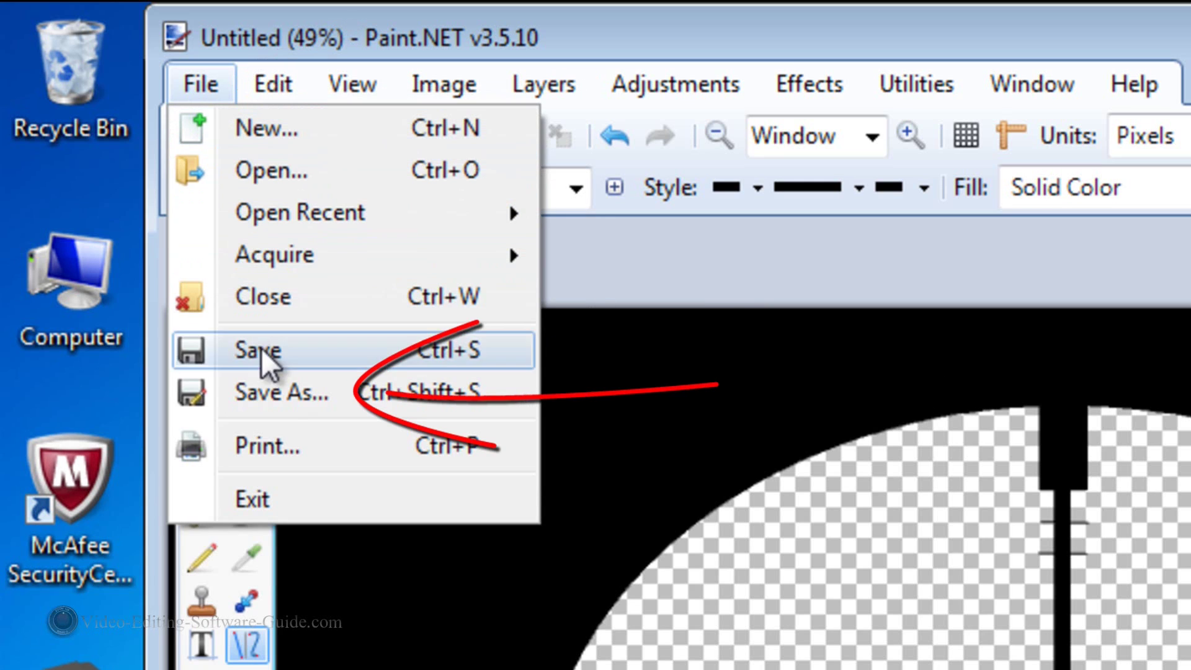
pyautogui.click(261, 397)
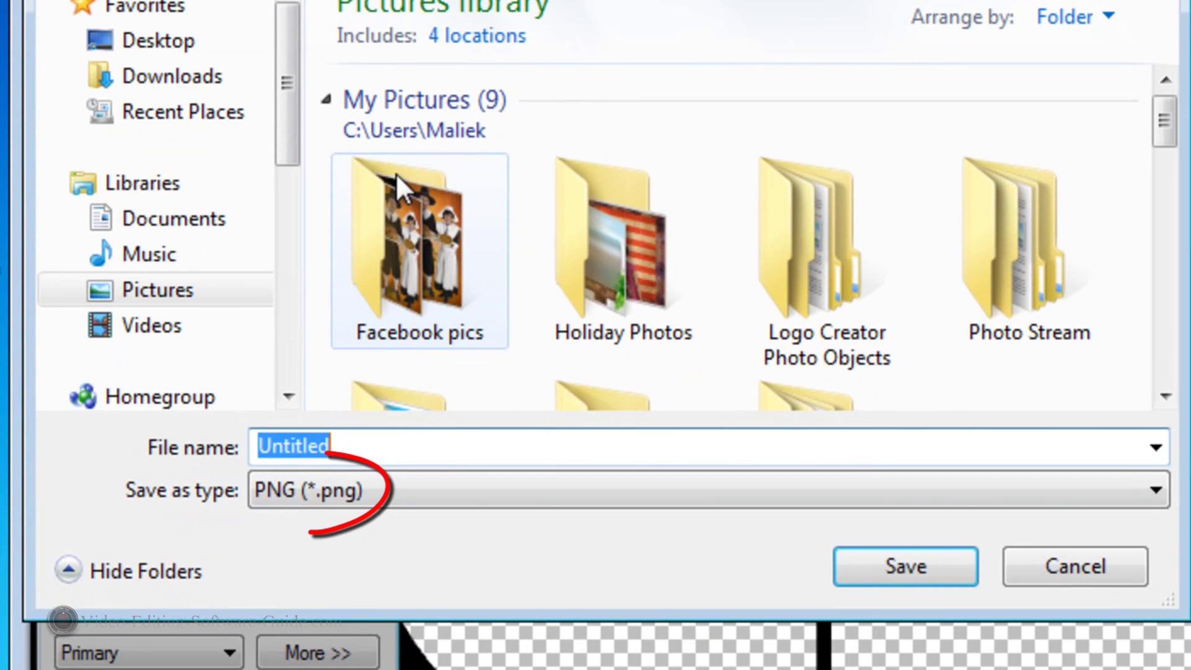
pyautogui.click(1147, 492)
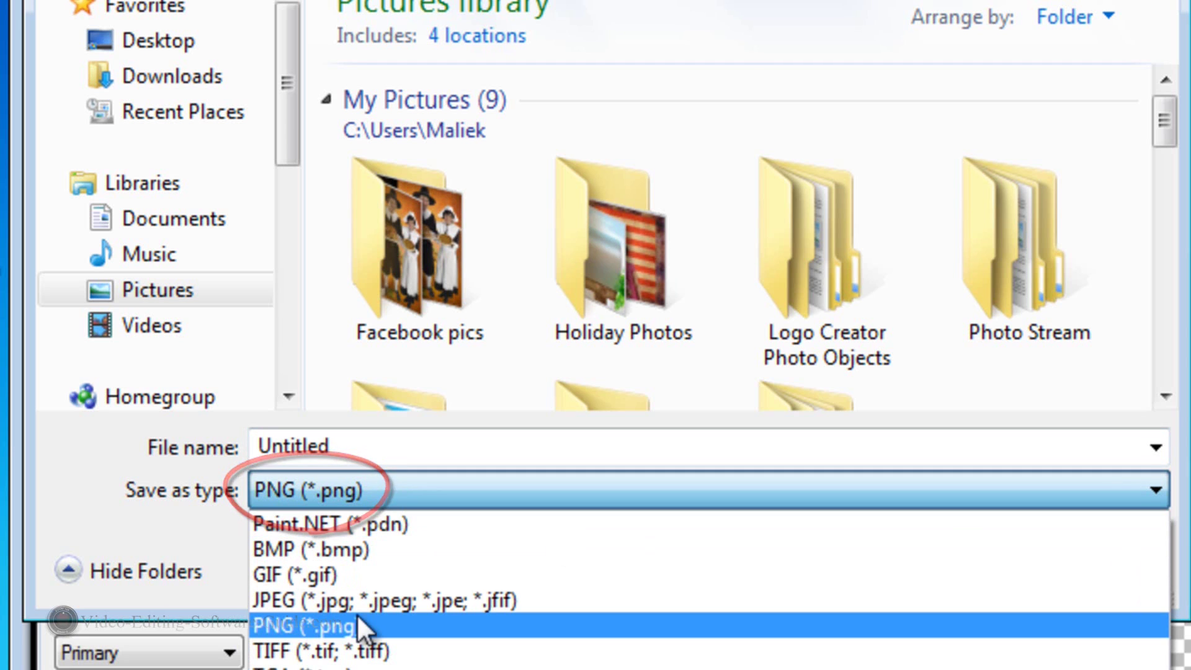
pyautogui.click(326, 623)
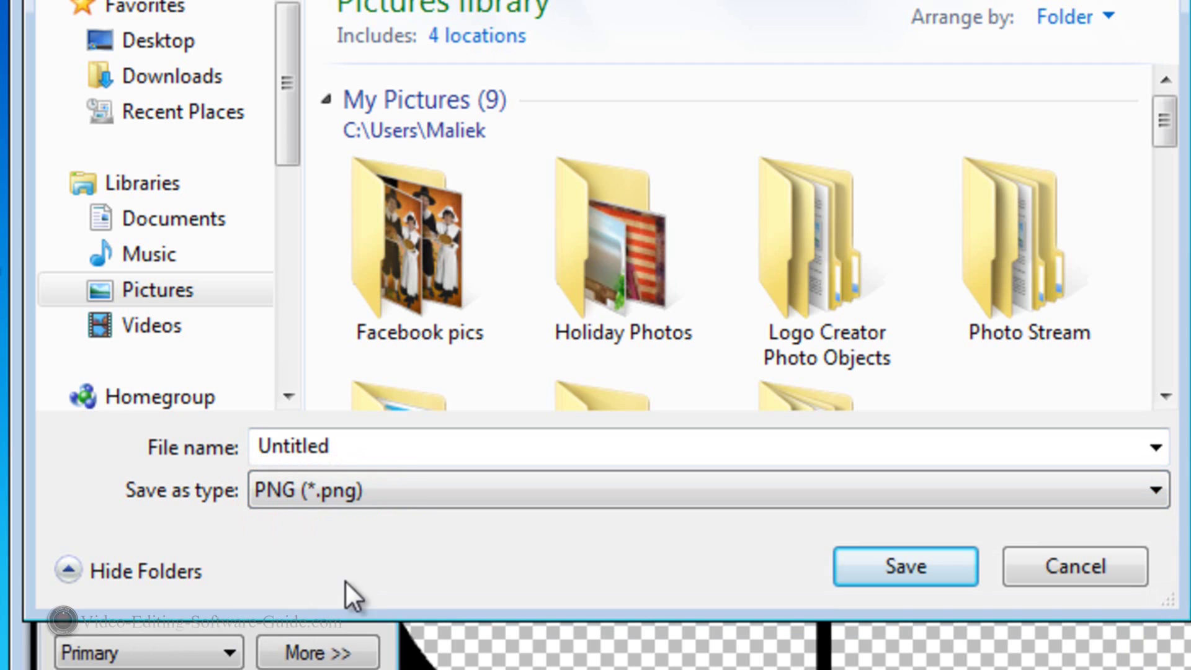
pyautogui.doubleClick(416, 456)
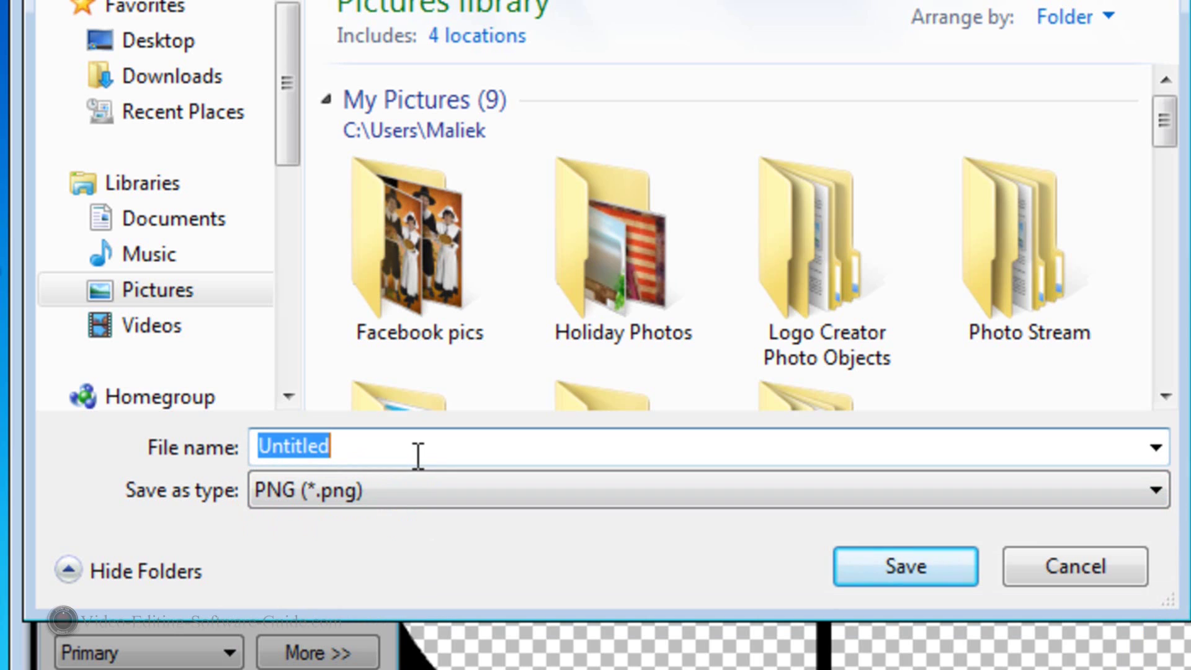
pyautogui.write('Xhair')
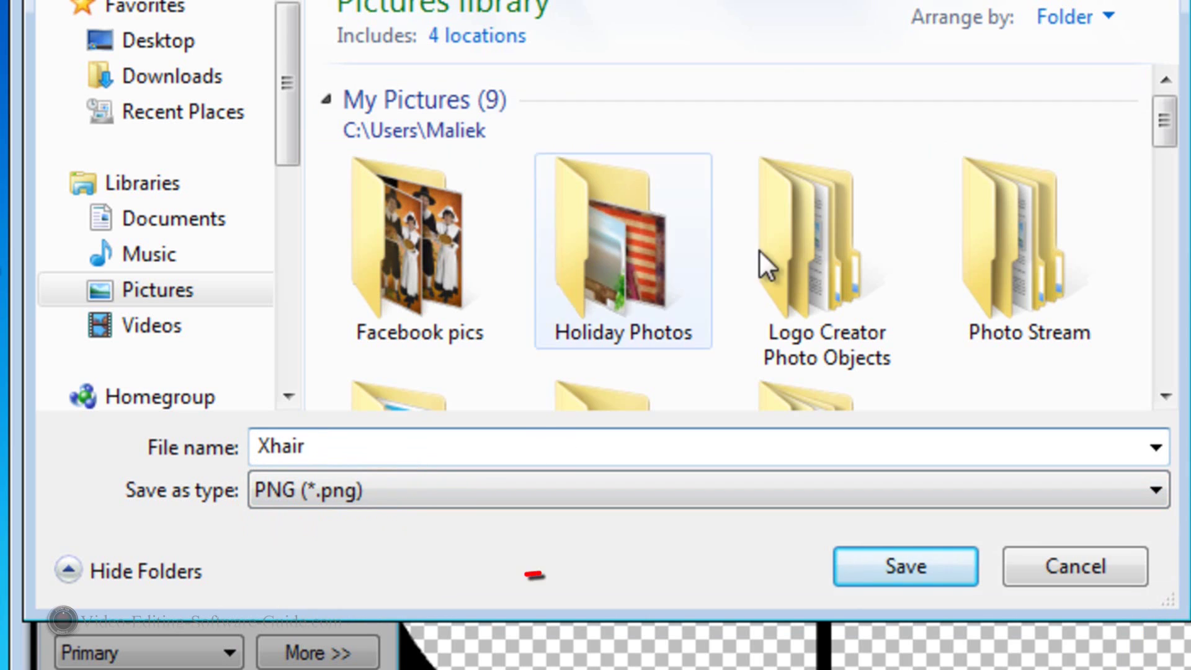
pyautogui.click(906, 564)
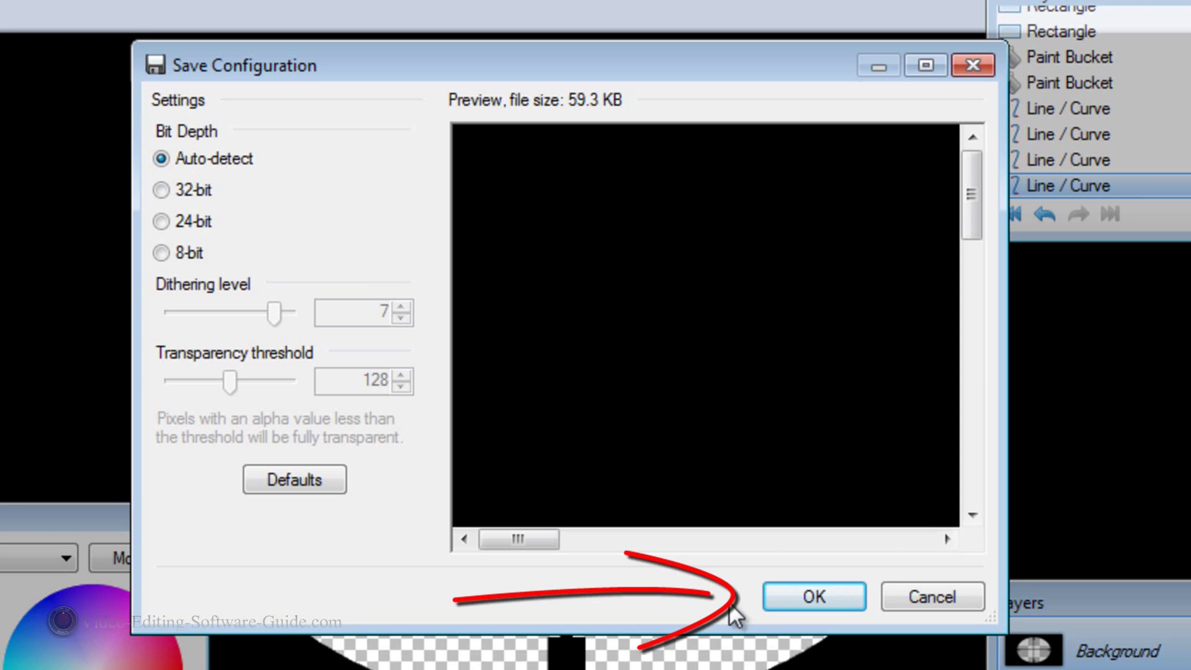
pyautogui.click(788, 594)
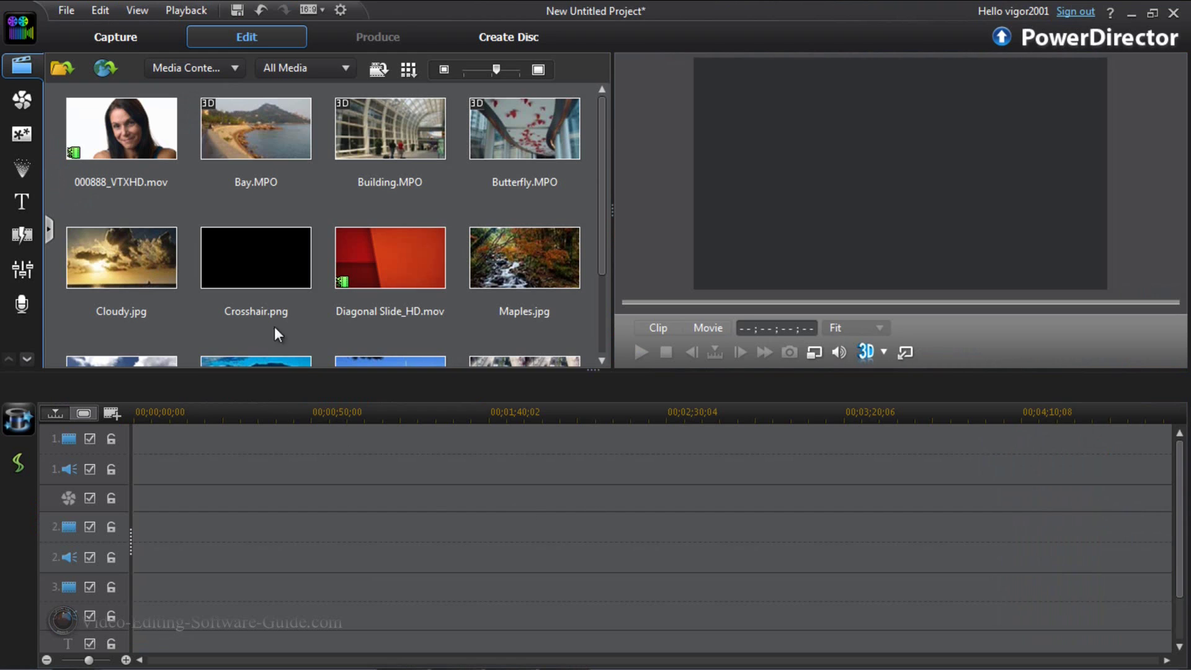
# Step: Switch to PowerDirector and place the 000888_VTXHD.mov clip at the start of video track 1
pyautogui.moveTo(132, 127)
pyautogui.moveTo(132, 127); pyautogui.dragTo(126, 466)
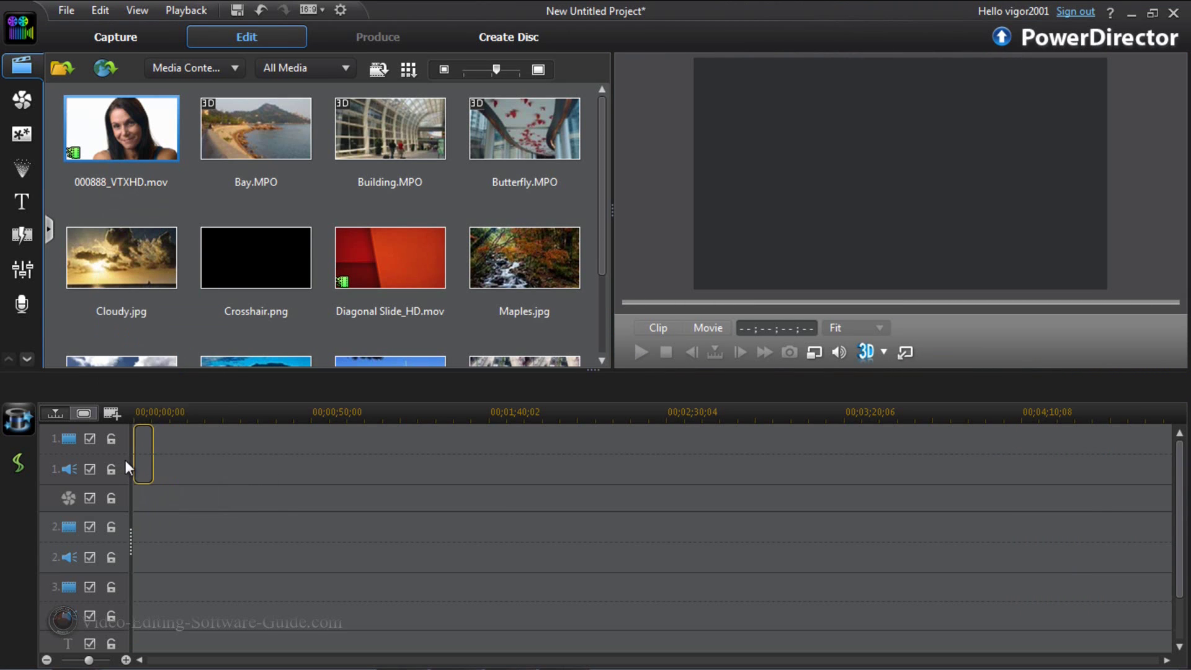
pyautogui.moveTo(359, 485); pyautogui.dragTo(357, 484)
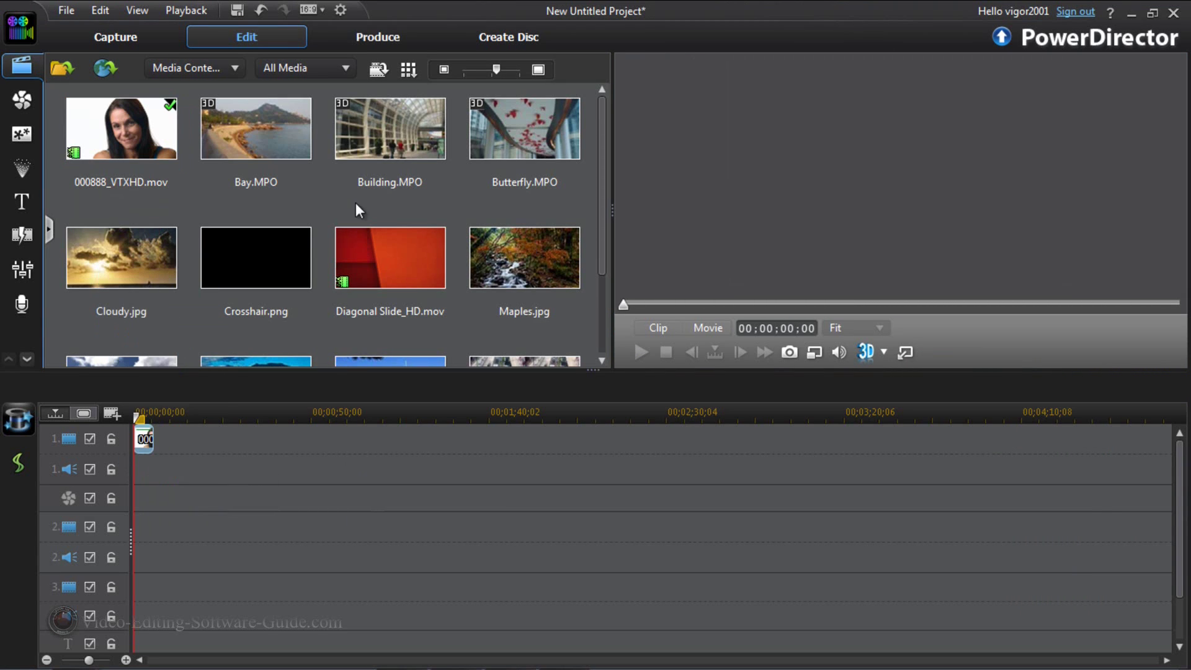
# Step: Place Crosshair.png at the start of video track 2 and play the combined result in Movie mode
pyautogui.moveTo(240, 248); pyautogui.dragTo(143, 528)
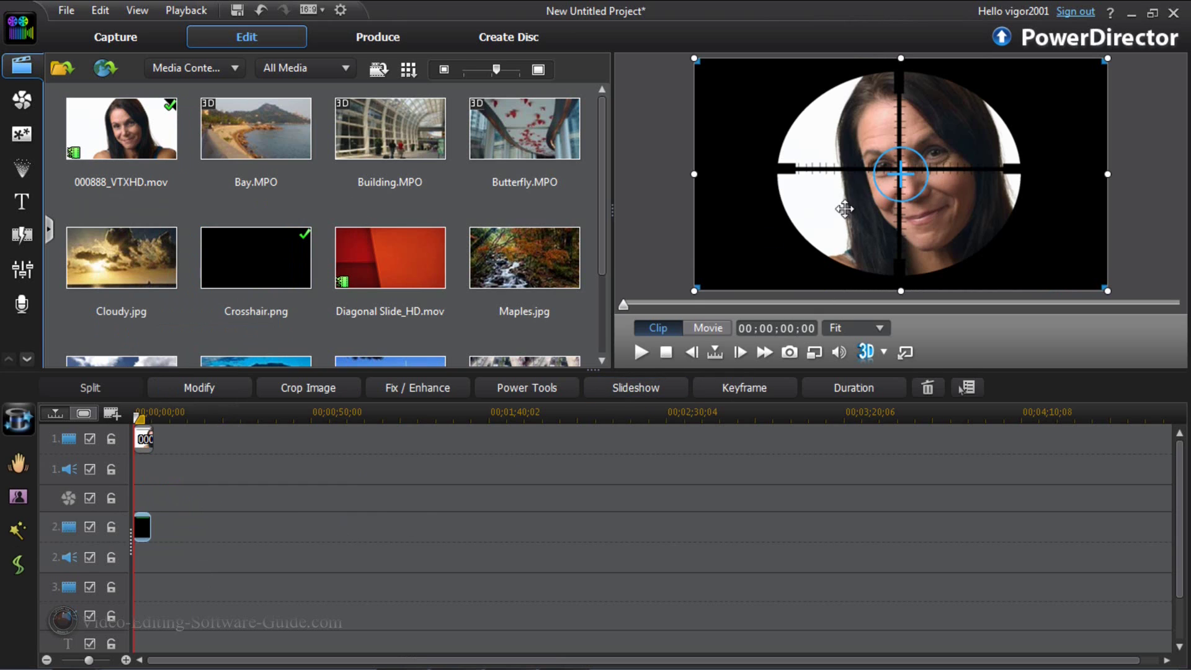
pyautogui.click(720, 329)
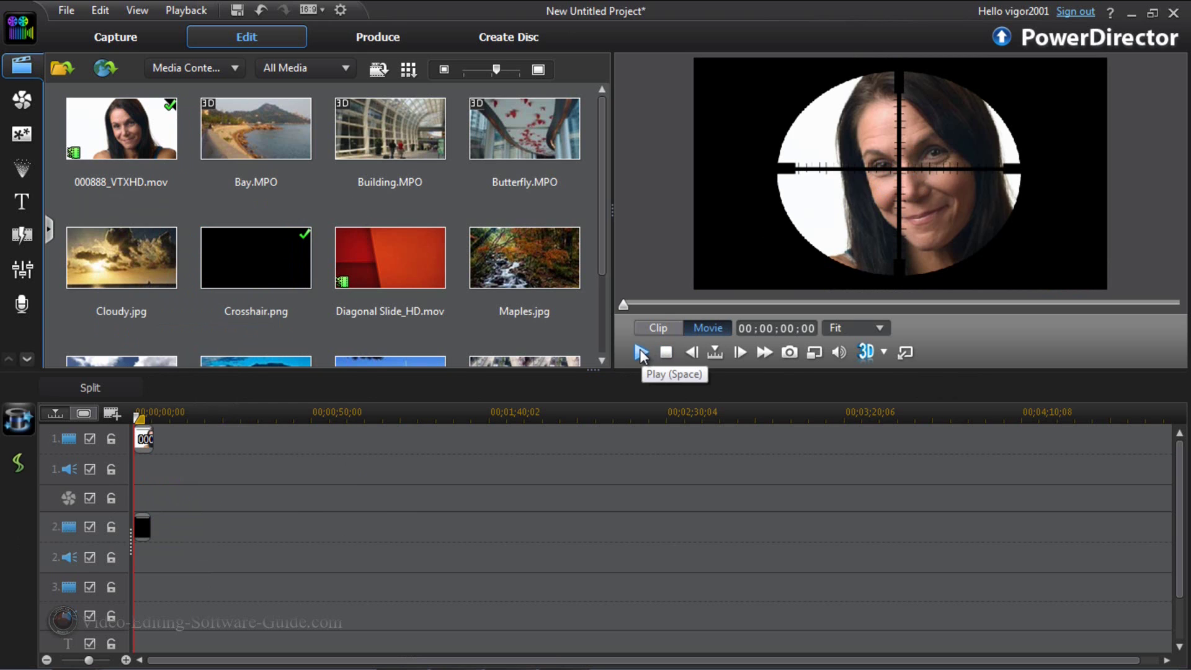
pyautogui.click(640, 350)
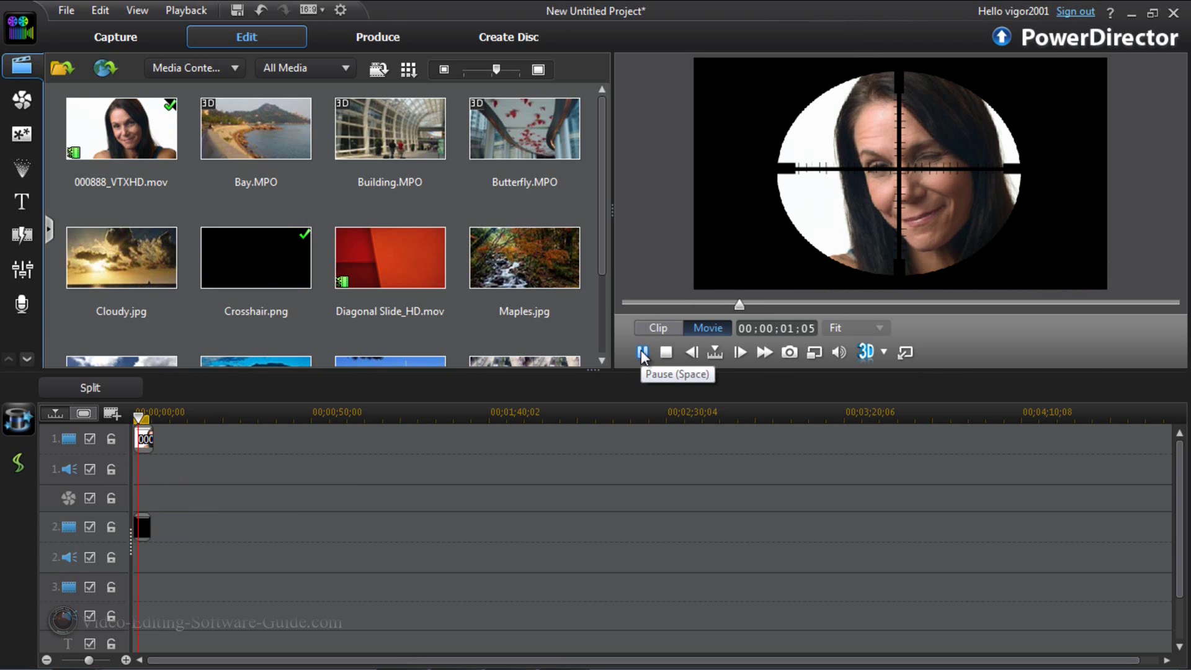